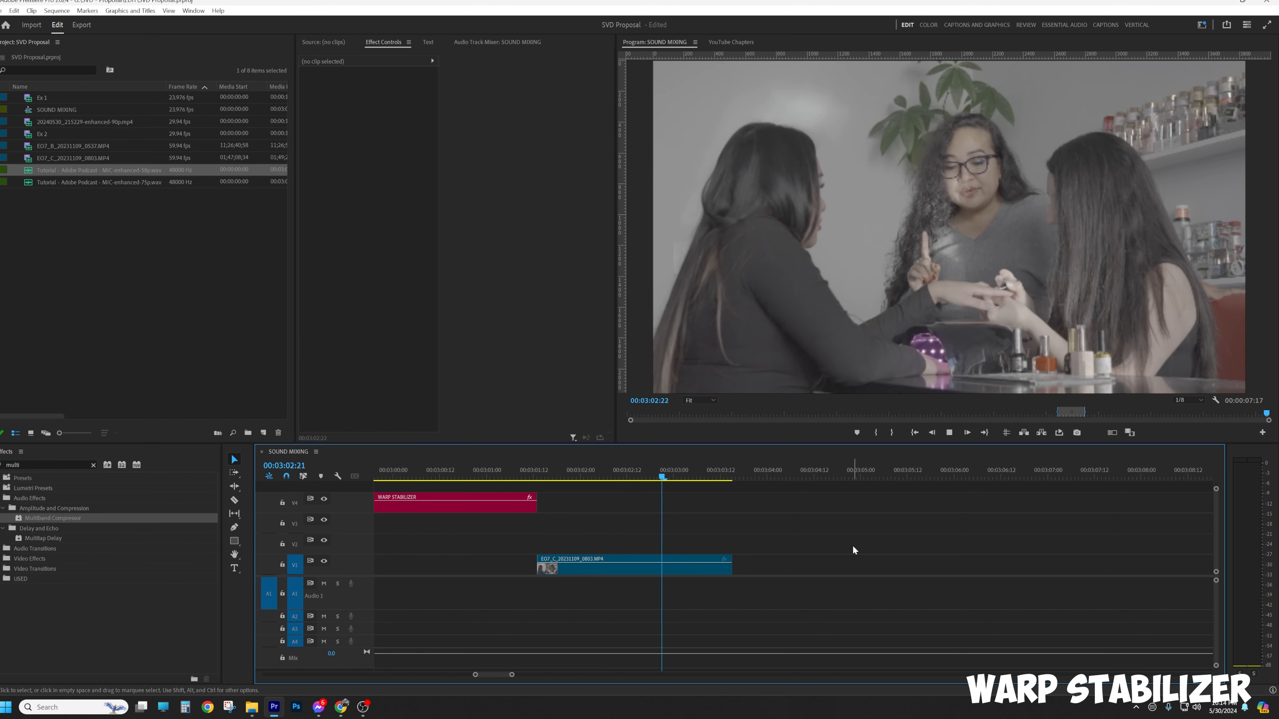
Extend the end of the EOT_C_20231109_0803.MP4 clip in the timeline to about 00:03:05.
{"action": "left_click", "coordinate": [711, 558]}
{"action": "key", "text": "Up"}
{"action": "left_click_drag", "start_coordinate": [731, 562], "coordinate": [876, 562]}
Play the extended clip repeatedly from its start to examine the camera shake.
{"action": "key", "text": "space"}
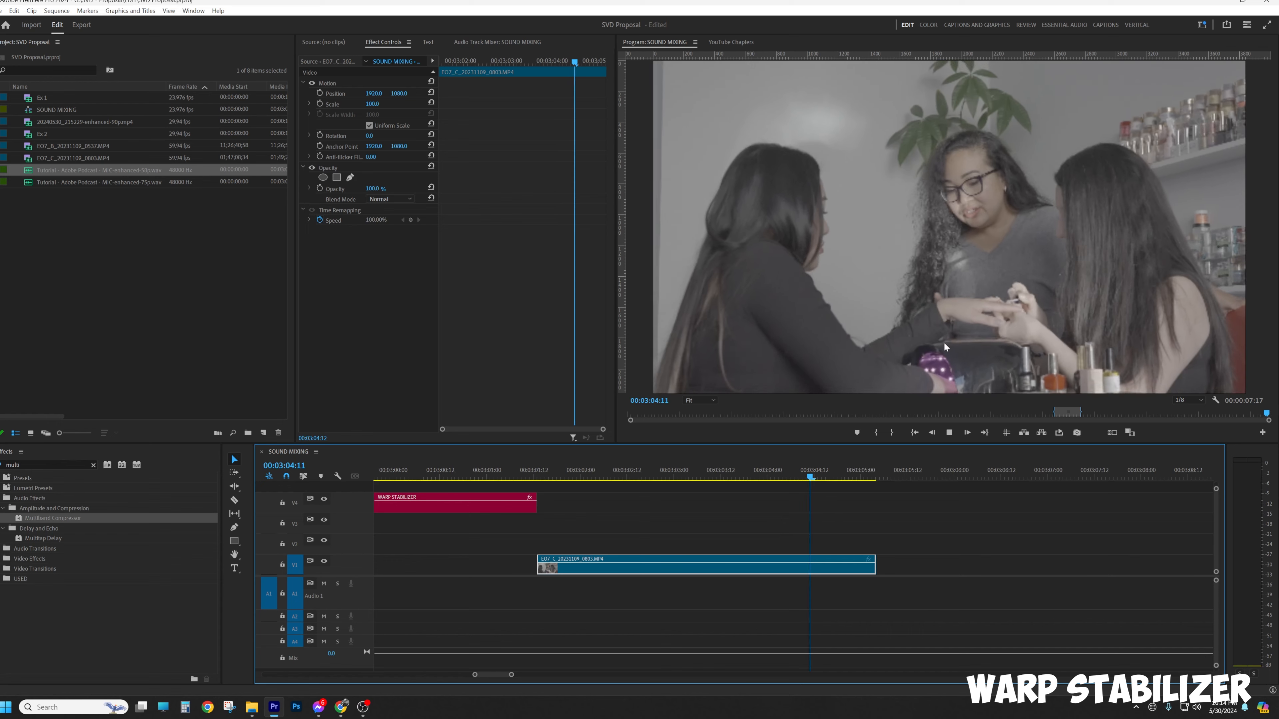
{"action": "left_click", "coordinate": [547, 479]}
{"action": "key", "text": "space"}
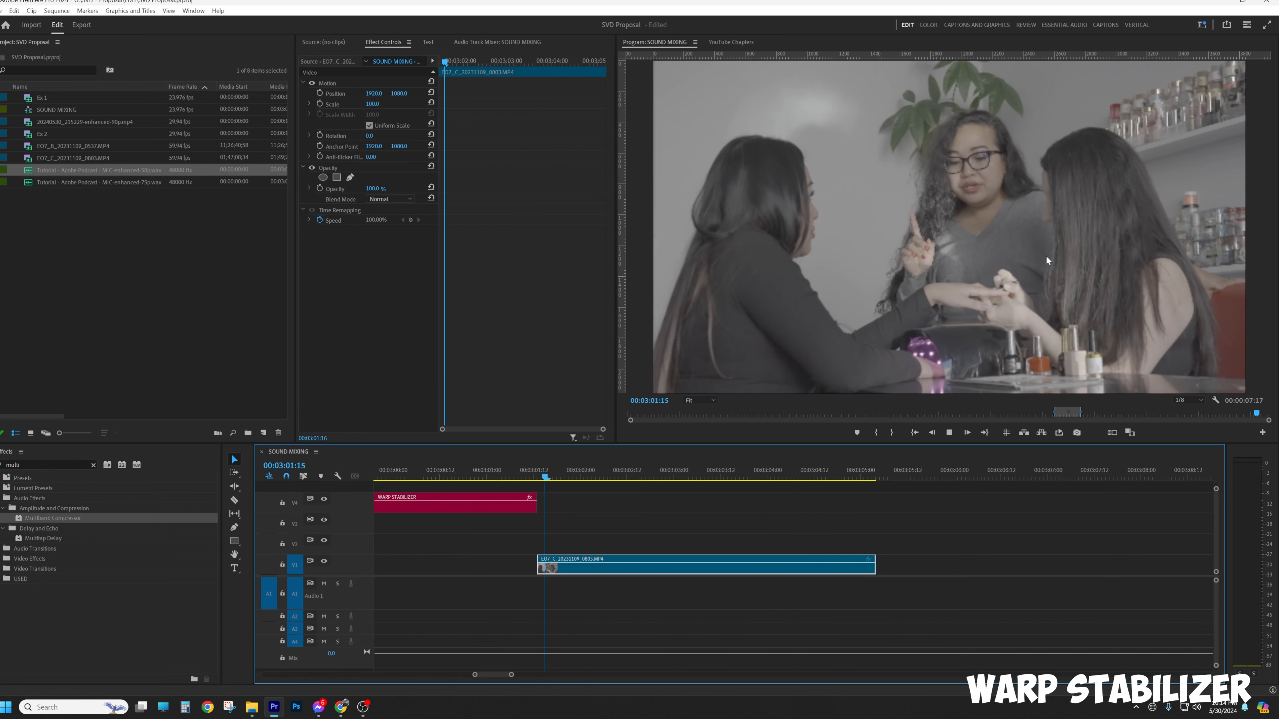
{"action": "key", "text": "space"}
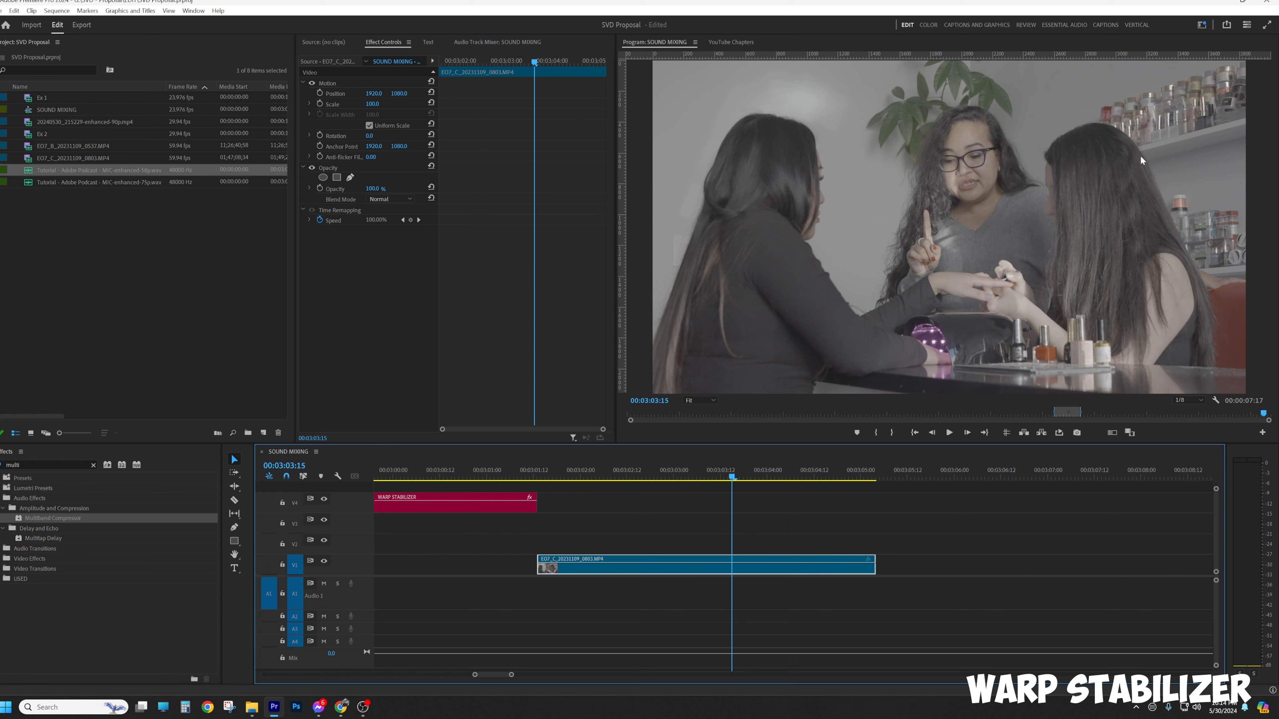
{"action": "left_click", "coordinate": [540, 469]}
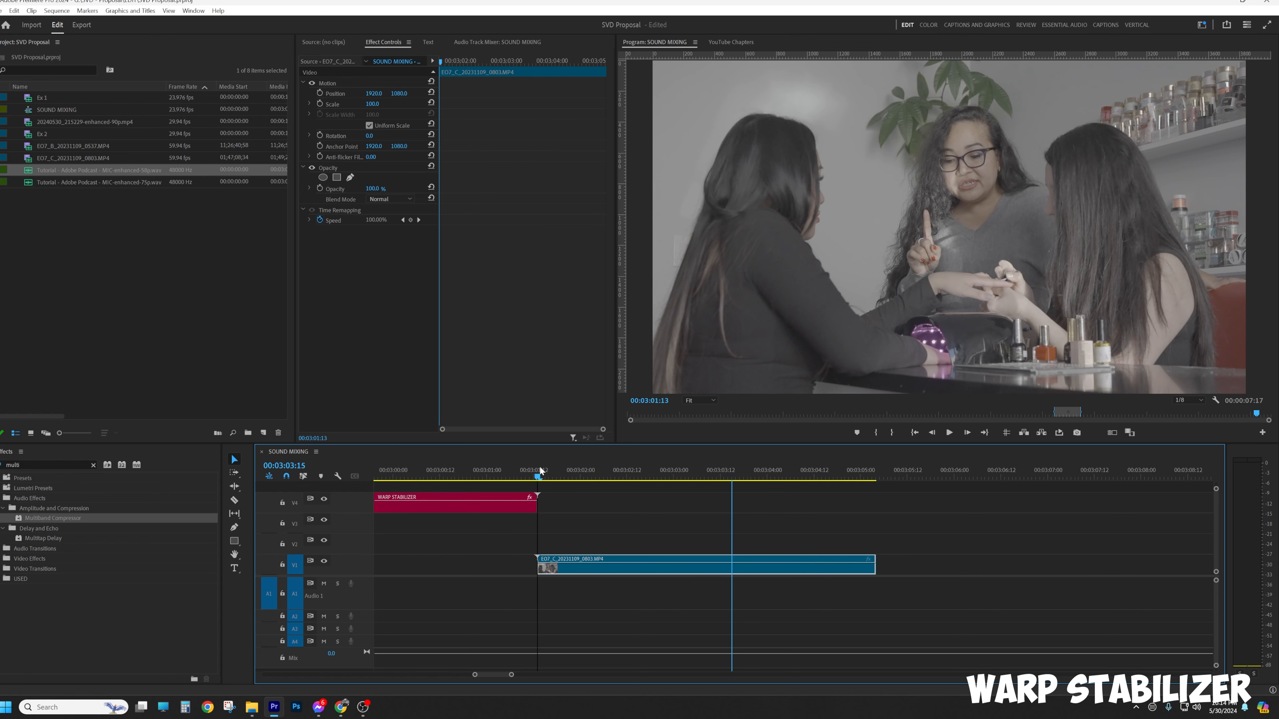
{"action": "key", "text": "space"}
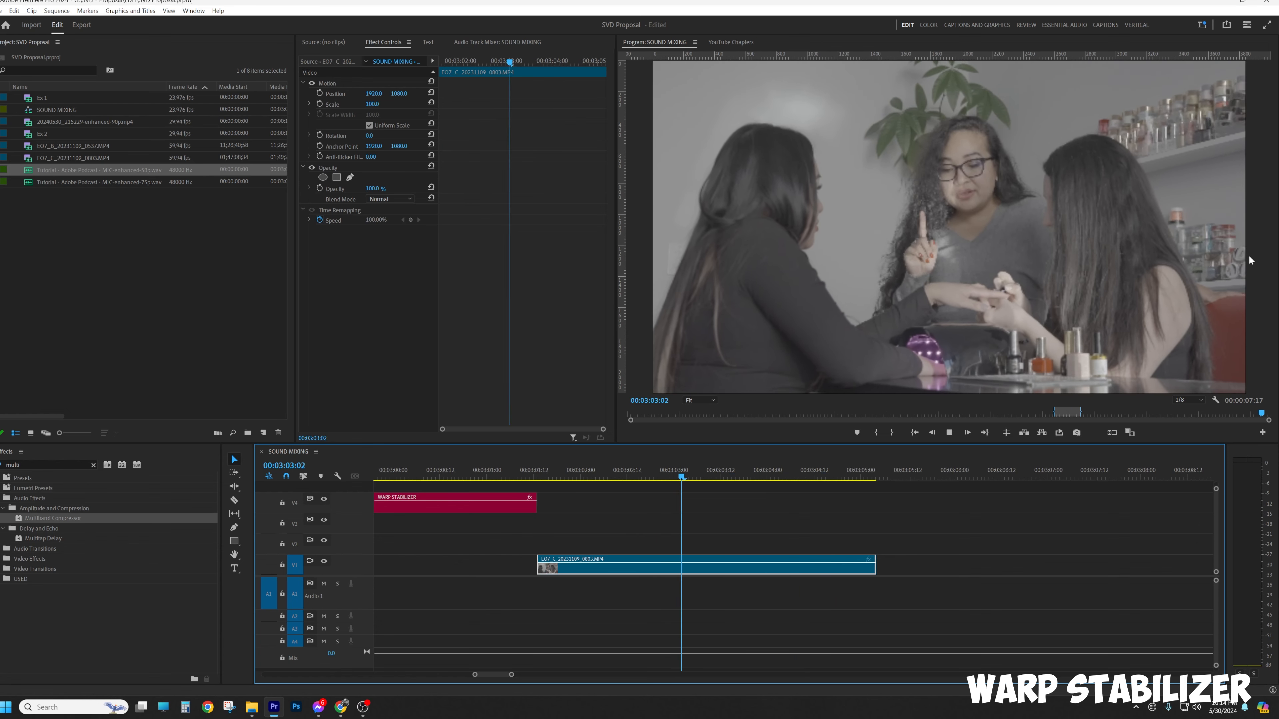
{"action": "left_click_drag", "start_coordinate": [865, 474], "coordinate": [543, 474]}
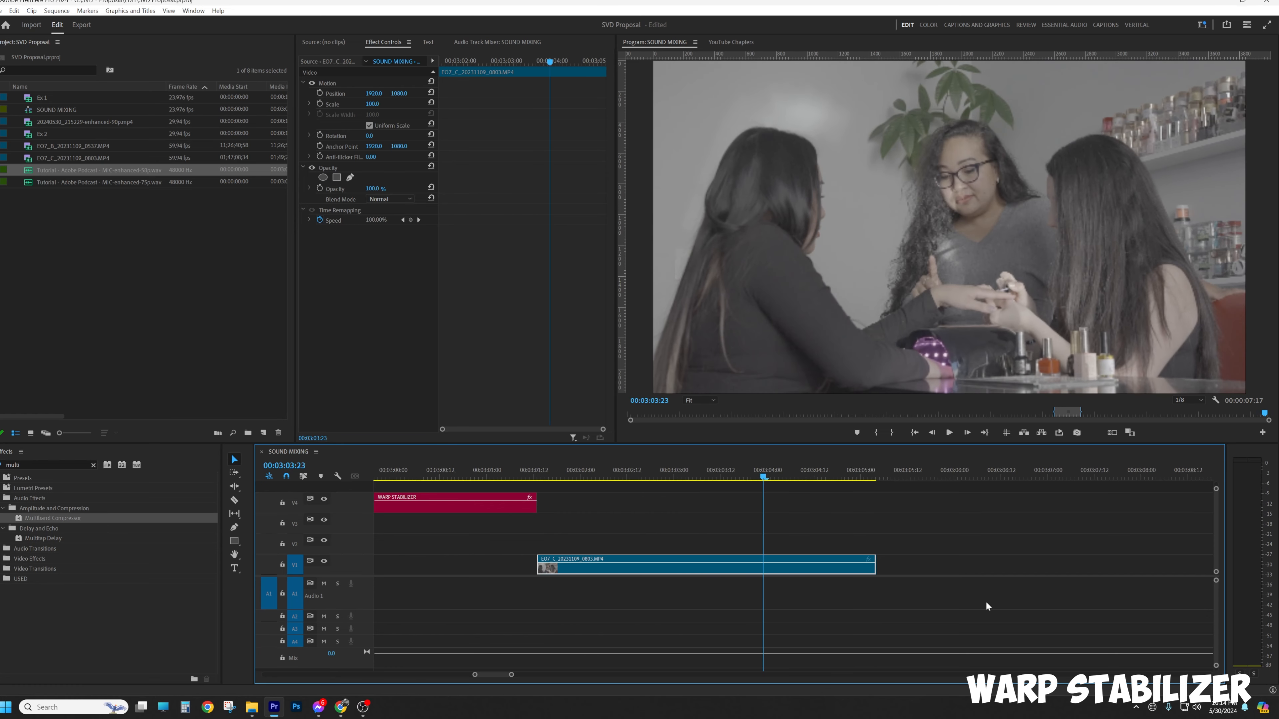
{"action": "key", "text": "space"}
Trim the end of the EOT_C clip back to about 00:03:04:00, scrubbing through its shaky section.
{"action": "left_click_drag", "start_coordinate": [874, 567], "coordinate": [790, 564]}
{"action": "left_click_drag", "start_coordinate": [773, 473], "coordinate": [641, 496]}
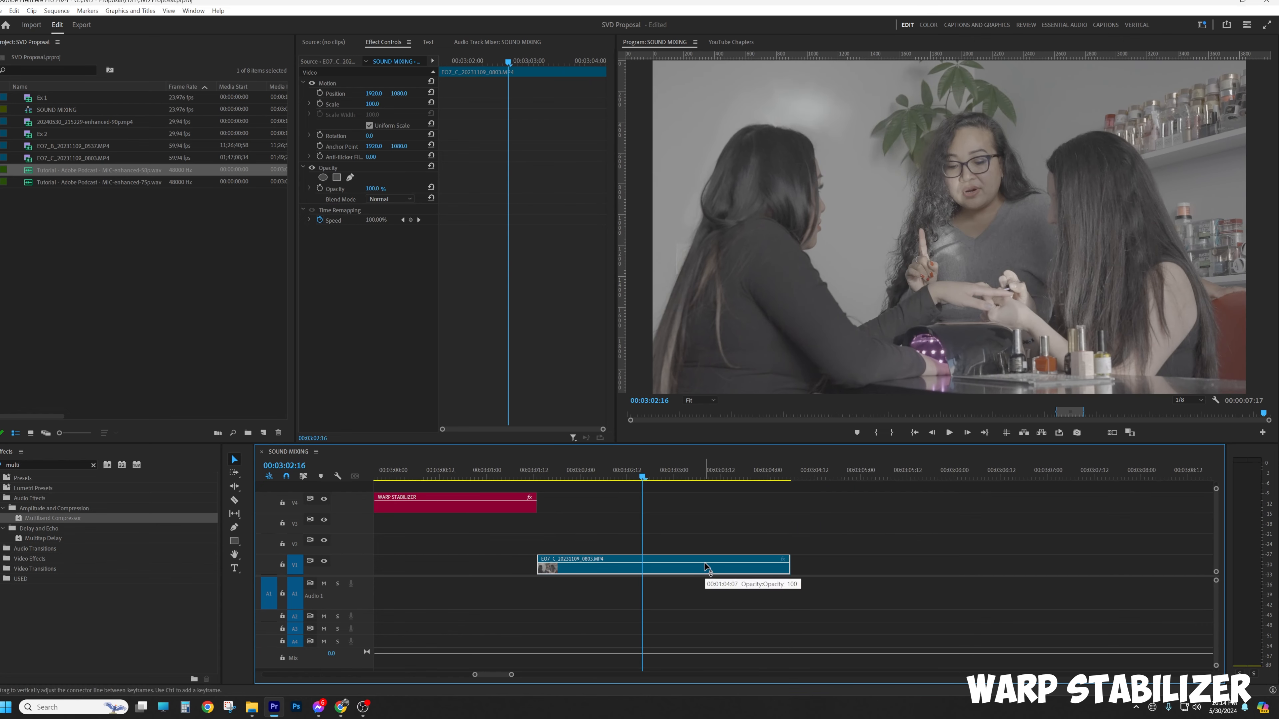
{"action": "left_click_drag", "start_coordinate": [550, 476], "coordinate": [642, 483]}
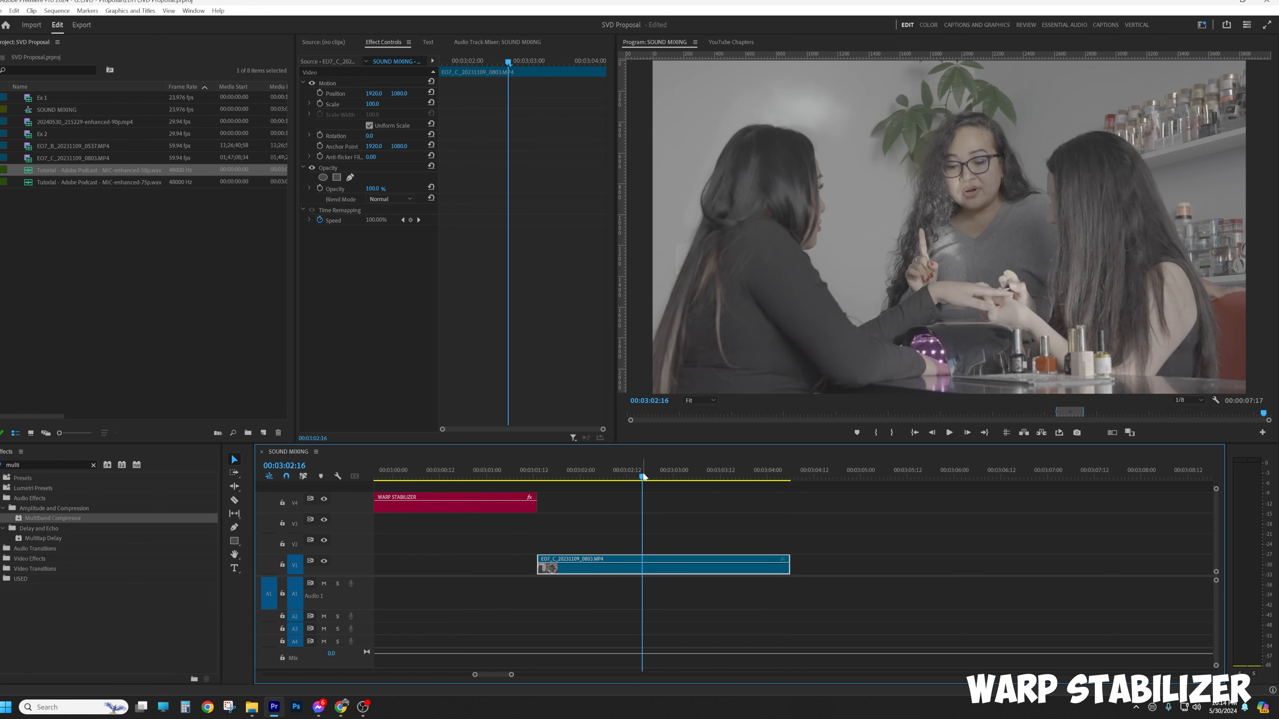
{"action": "mouse_move", "coordinate": [789, 560]}
{"action": "left_mouse_down"}
{"action": "mouse_move", "coordinate": [822, 560]}
{"action": "mouse_move", "coordinate": [768, 559]}
{"action": "left_mouse_up"}
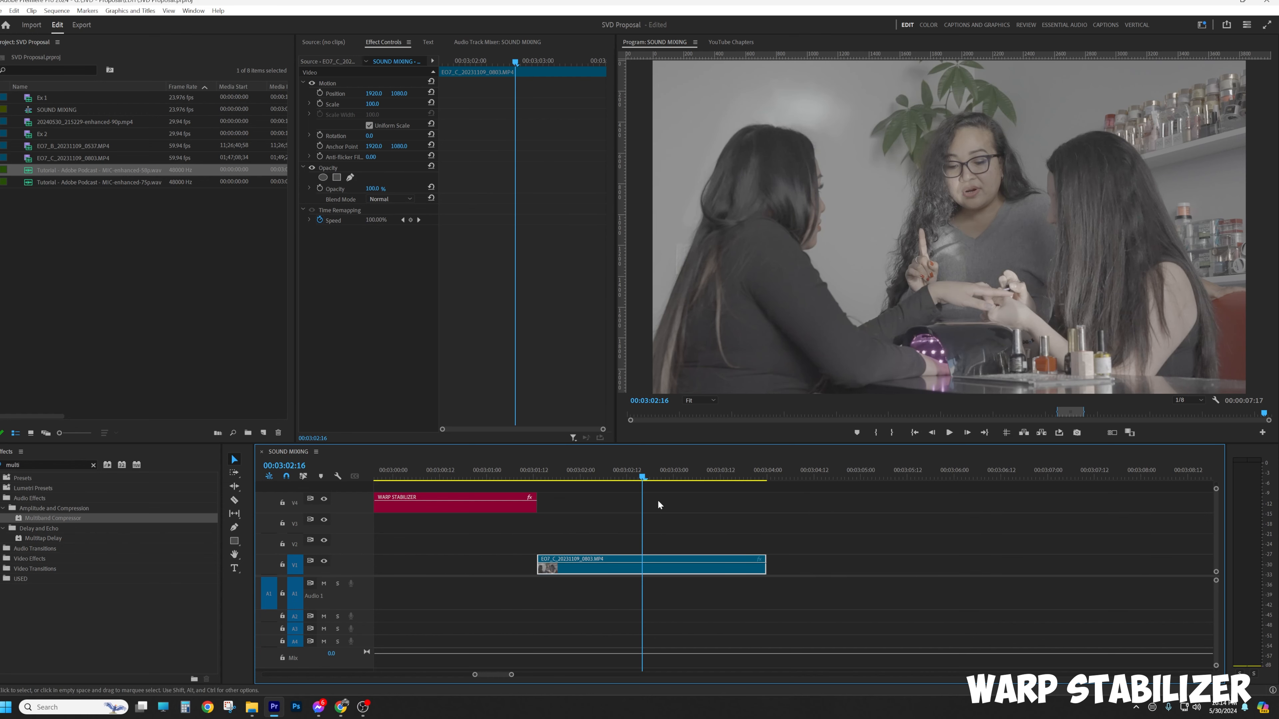
Play the trimmed clip from its start to check the selected range.
{"action": "left_click_drag", "start_coordinate": [642, 477], "coordinate": [538, 477]}
{"action": "left_click", "coordinate": [631, 523]}
{"action": "key", "text": "space"}
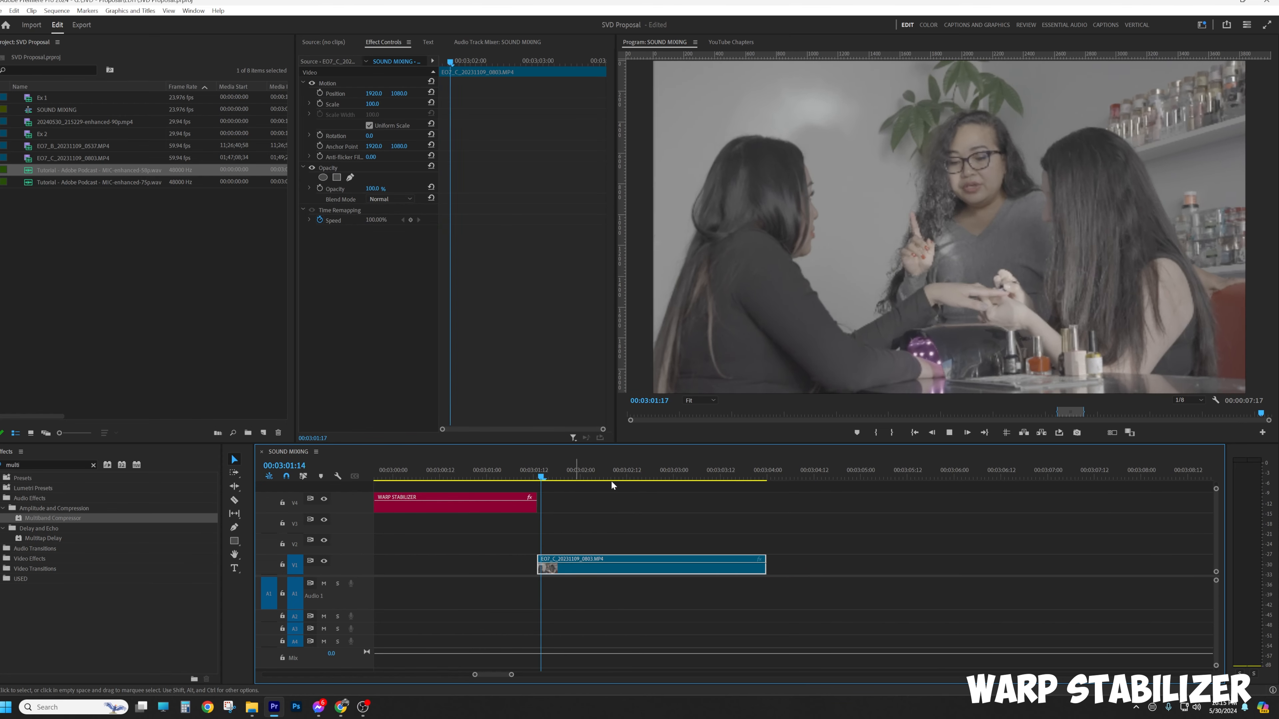
{"action": "key", "text": "space"}
Search the effects for "warp" and apply Warp Stabilizer to the EOT_C clip, letting it analyze.
{"action": "left_click", "coordinate": [79, 463]}
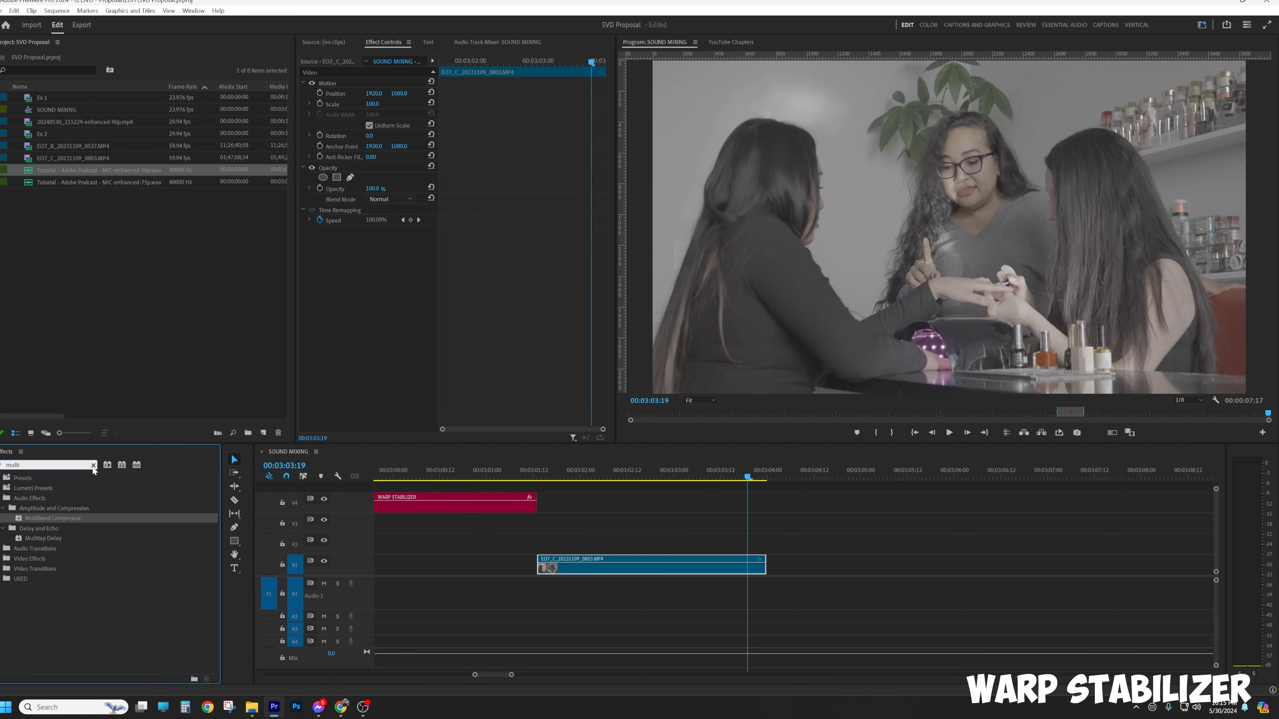
{"action": "left_click", "coordinate": [94, 467]}
{"action": "type", "text": "warp"}
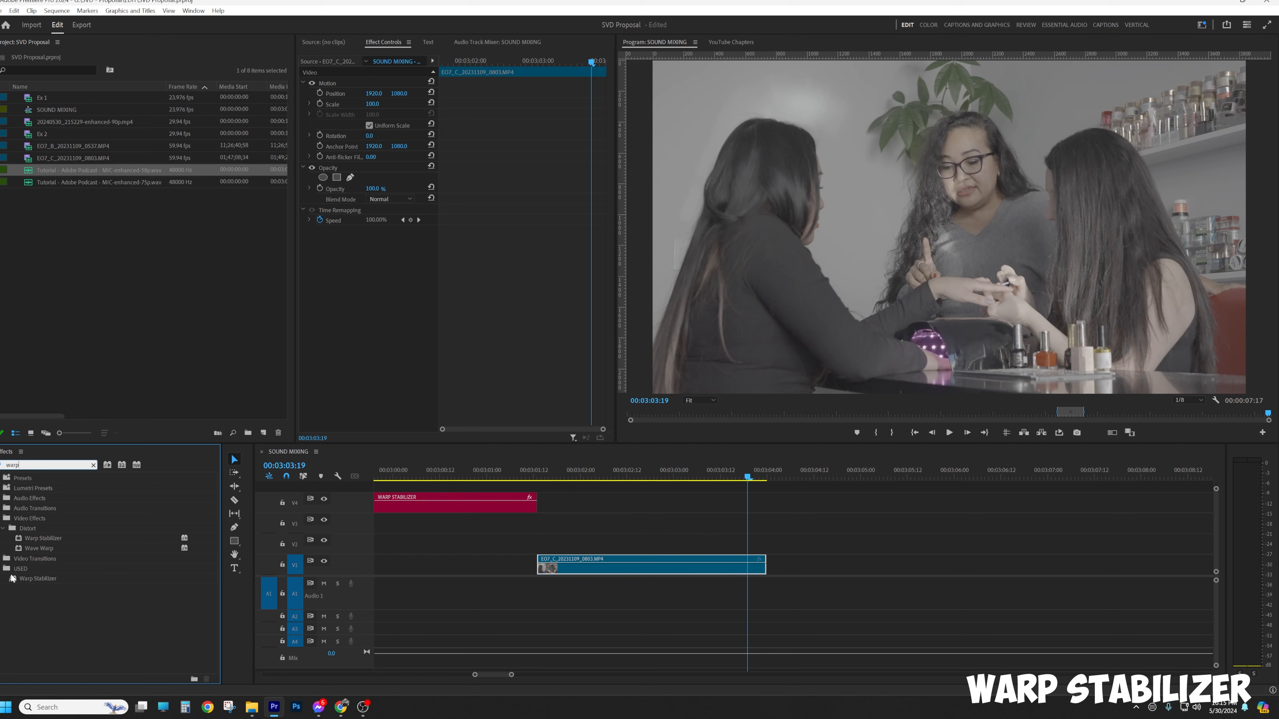
{"action": "left_click", "coordinate": [53, 539]}
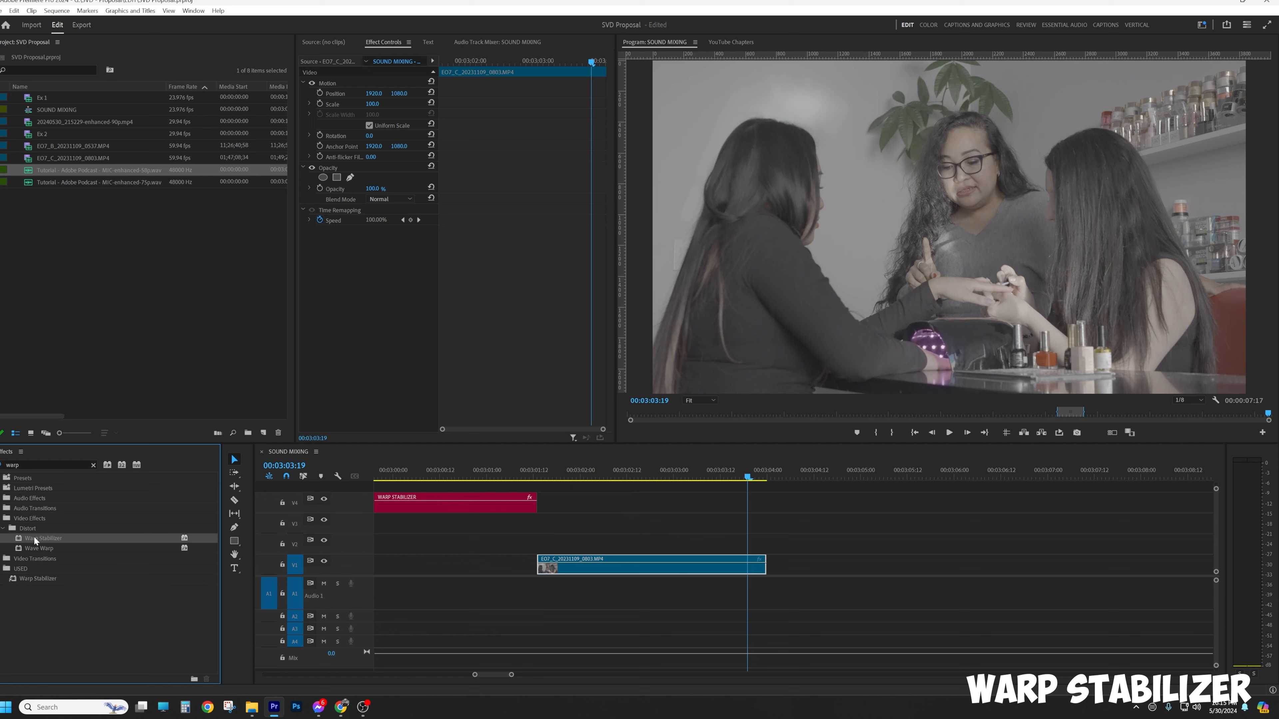
{"action": "left_click_drag", "start_coordinate": [33, 538], "coordinate": [662, 567]}
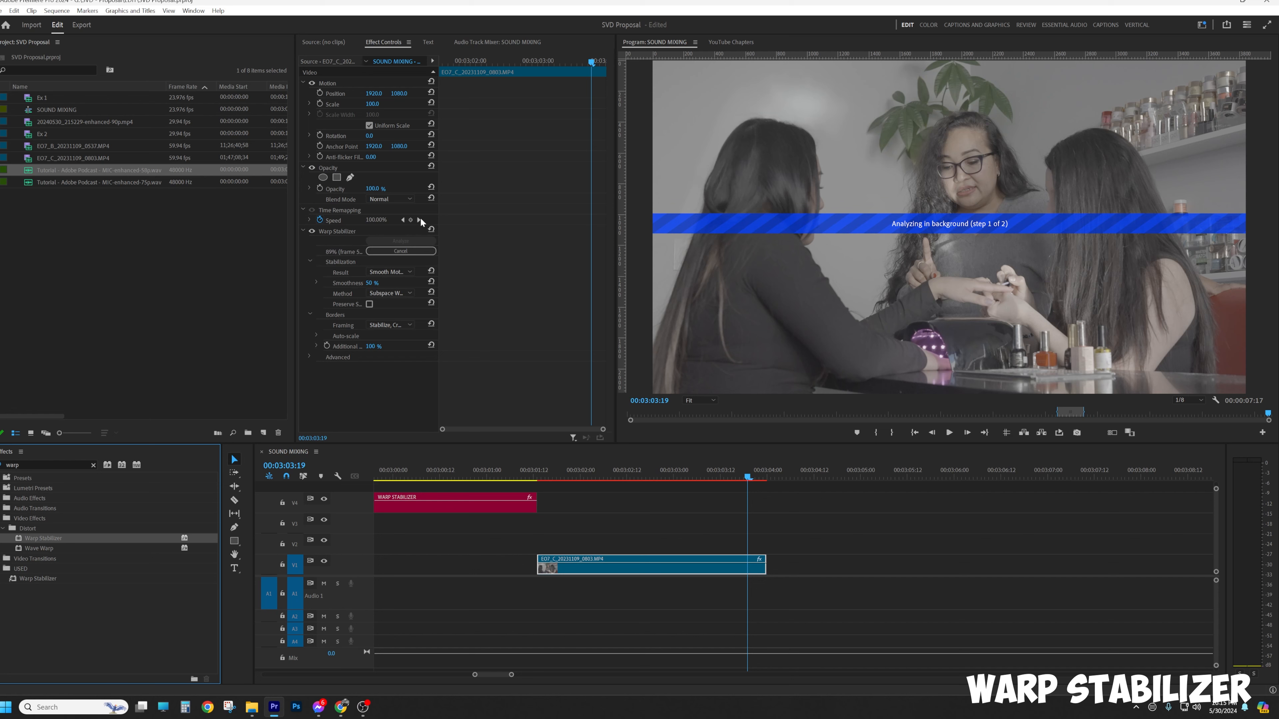
{"action": "left_click", "coordinate": [341, 230]}
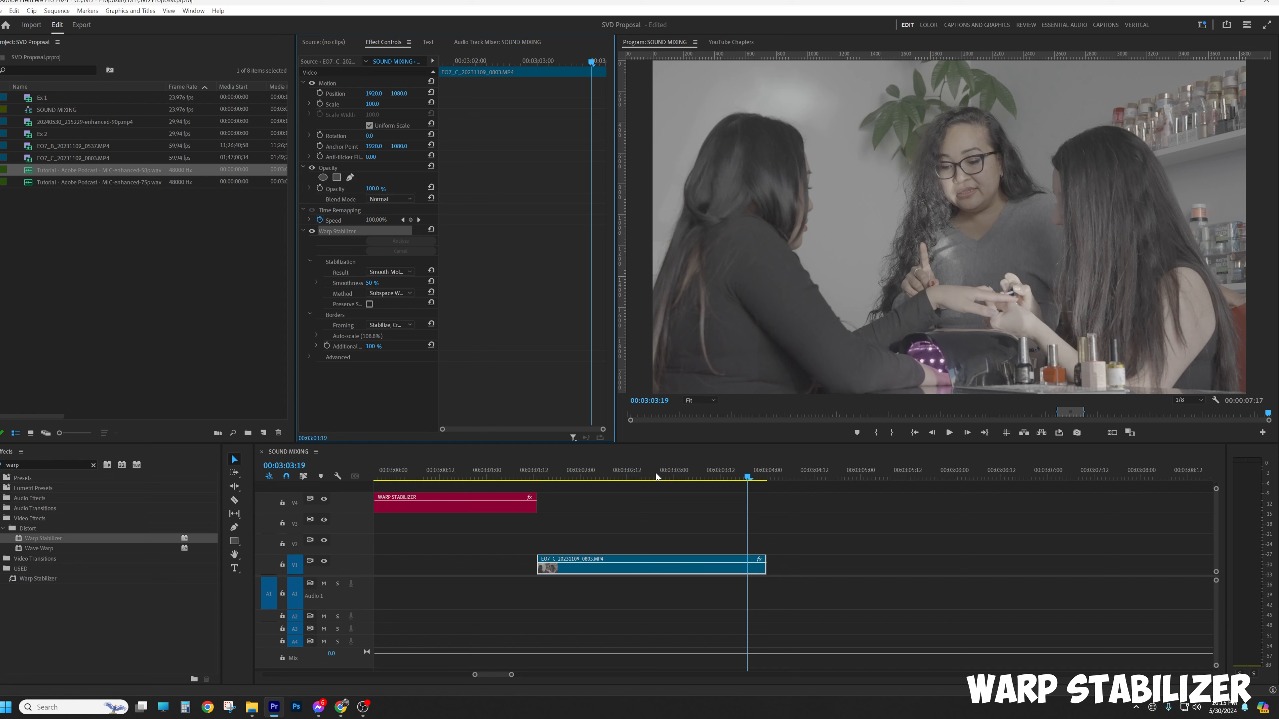
Try retrimming the end of the stabilized clip and re-analyzing it, and undo the trims.
{"action": "left_click_drag", "start_coordinate": [765, 564], "coordinate": [755, 559]}
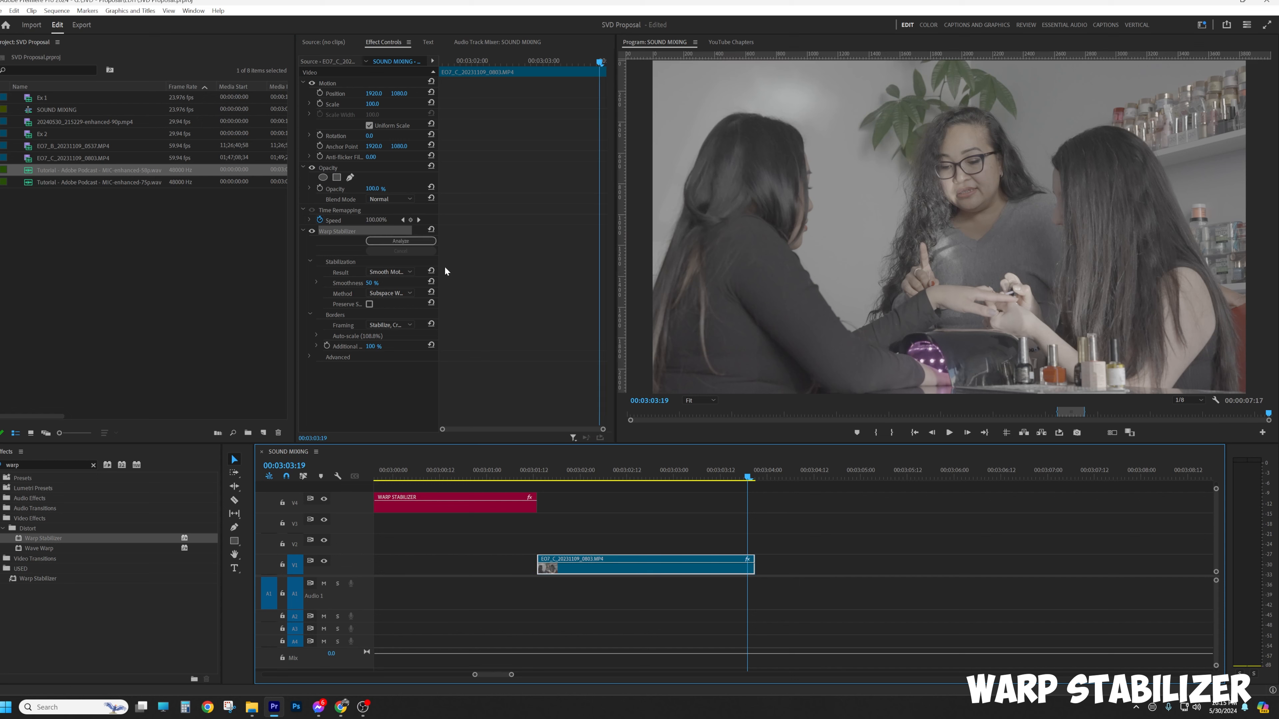
{"action": "left_click", "coordinate": [391, 239]}
{"action": "left_click_drag", "start_coordinate": [756, 566], "coordinate": [761, 566]}
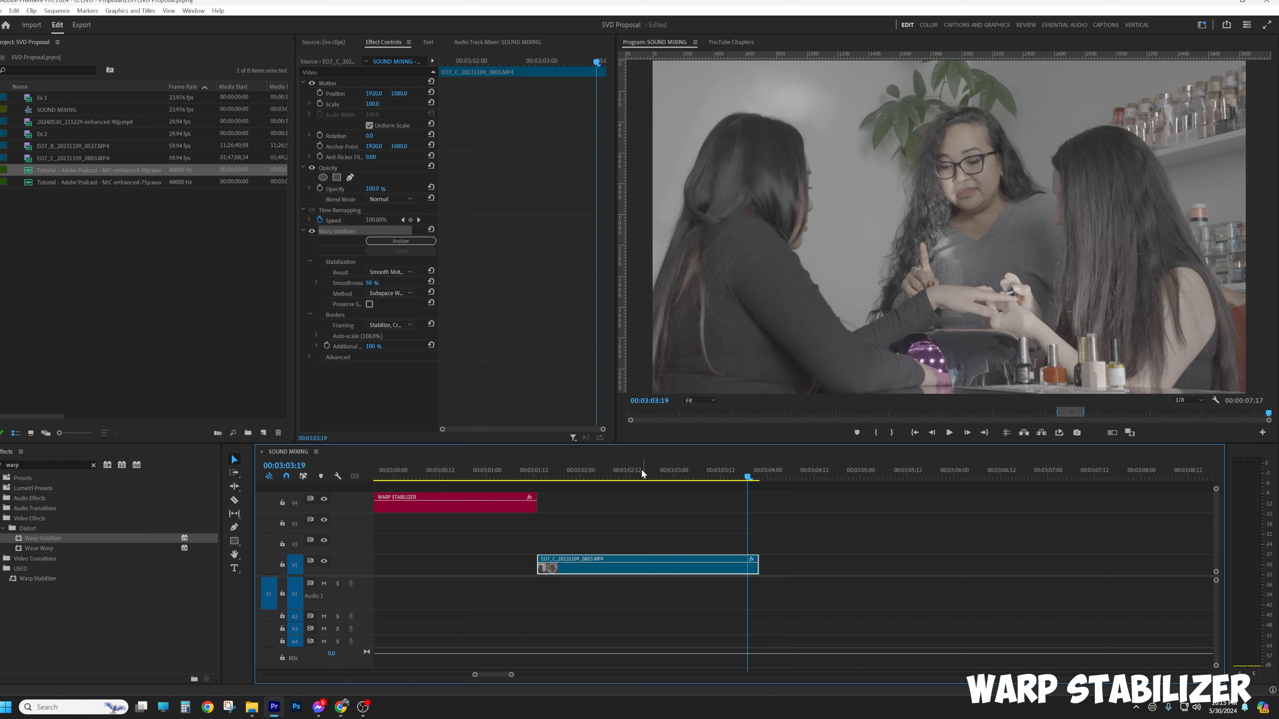
{"action": "key", "text": "ctrl+z"}
{"action": "key", "text": "ctrl+z"}
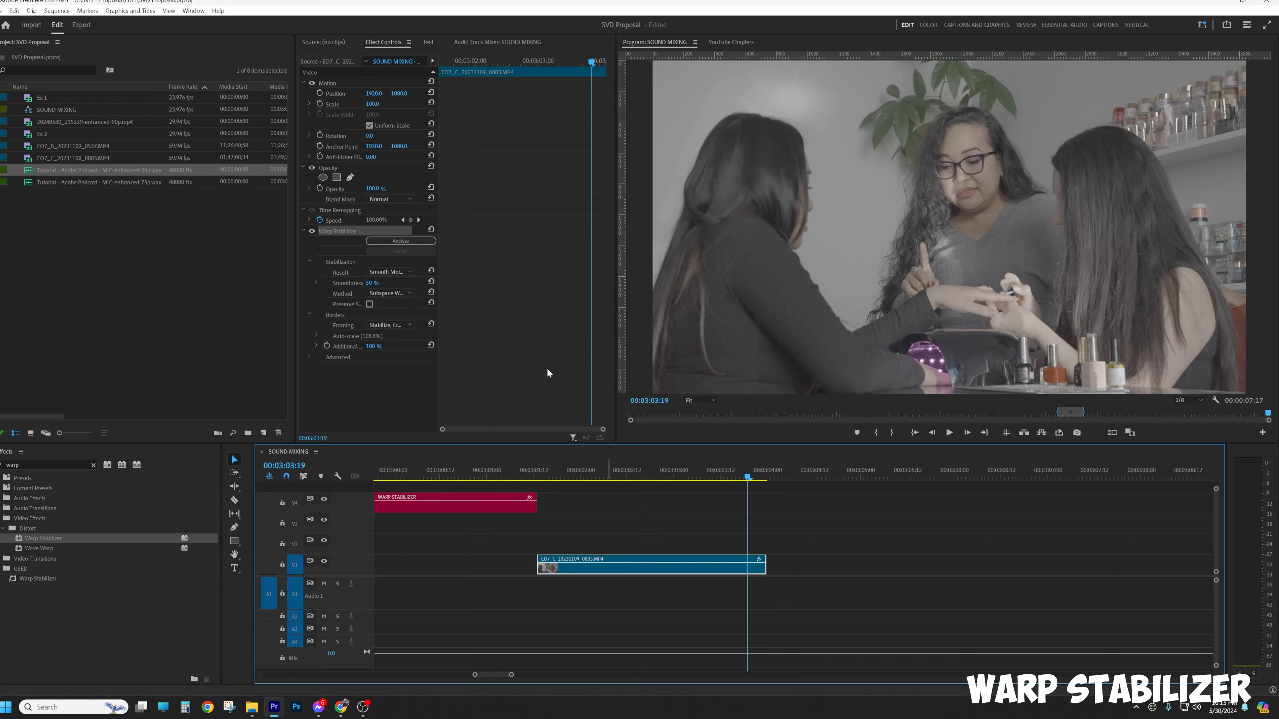
Re-analyze the clip in Warp Stabilizer and play the result from the clip's start.
{"action": "left_click", "coordinate": [401, 240]}
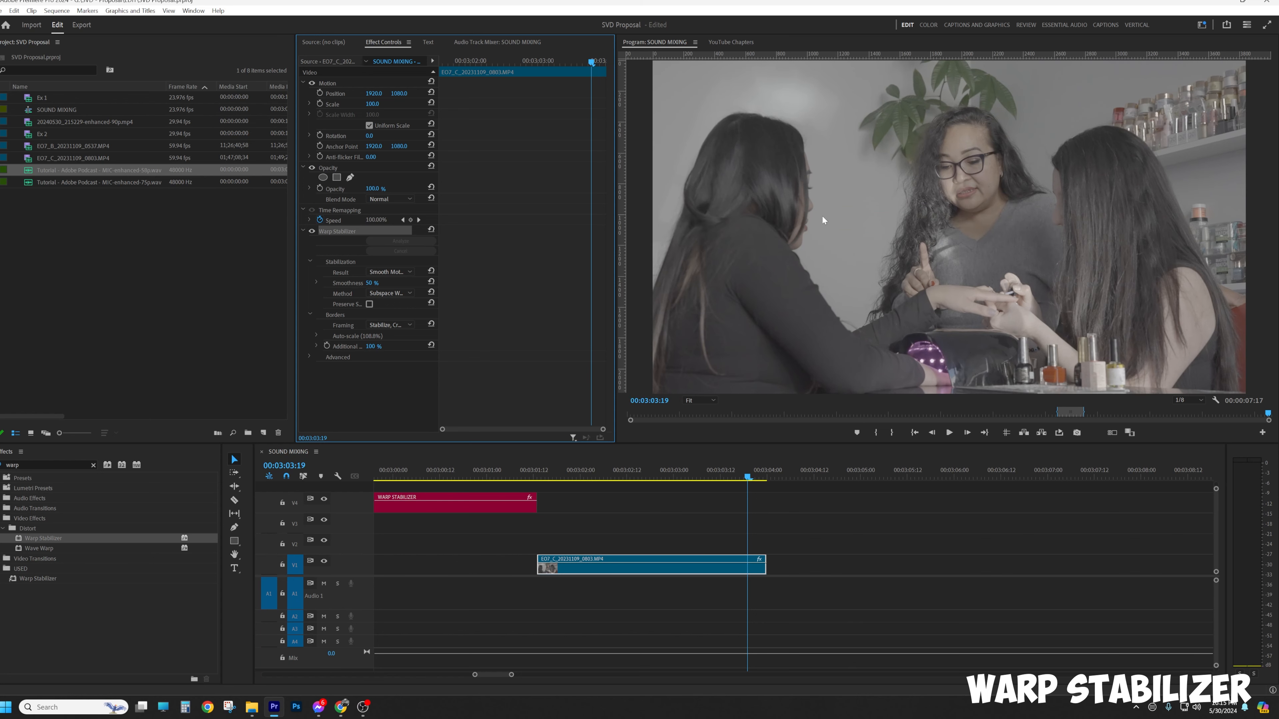
{"action": "key", "text": "Up"}
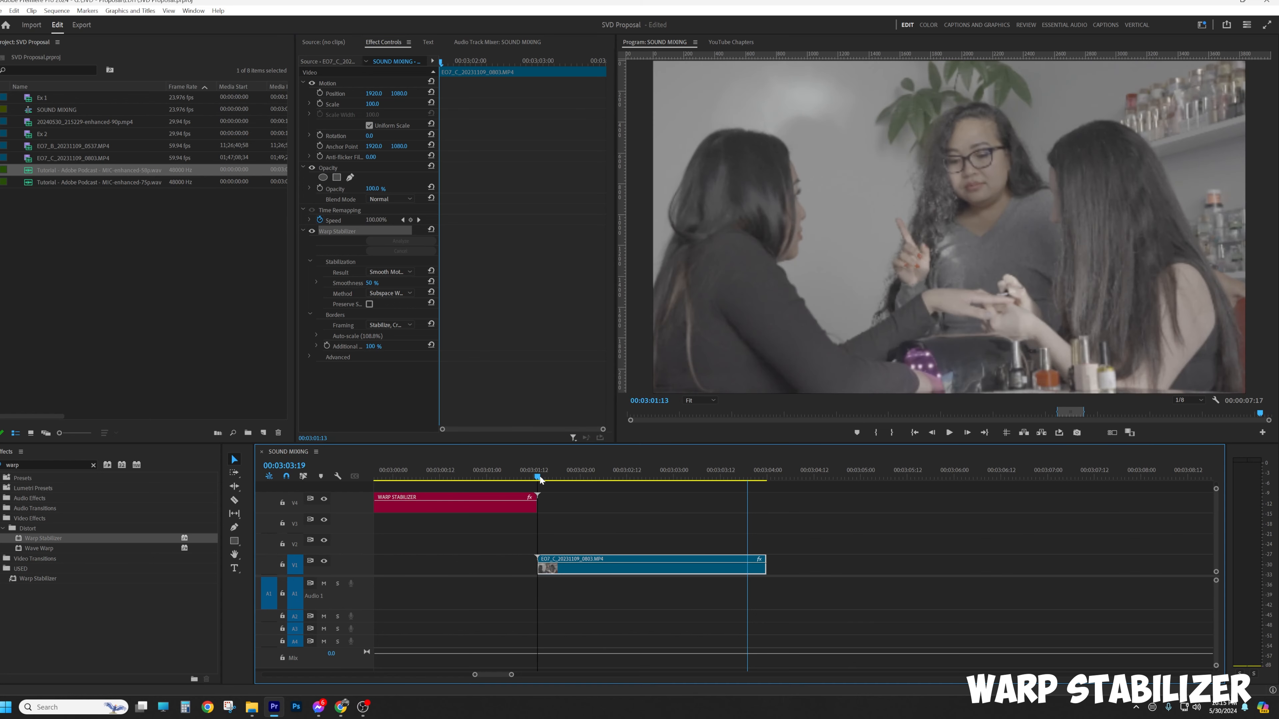
{"action": "key", "text": "space"}
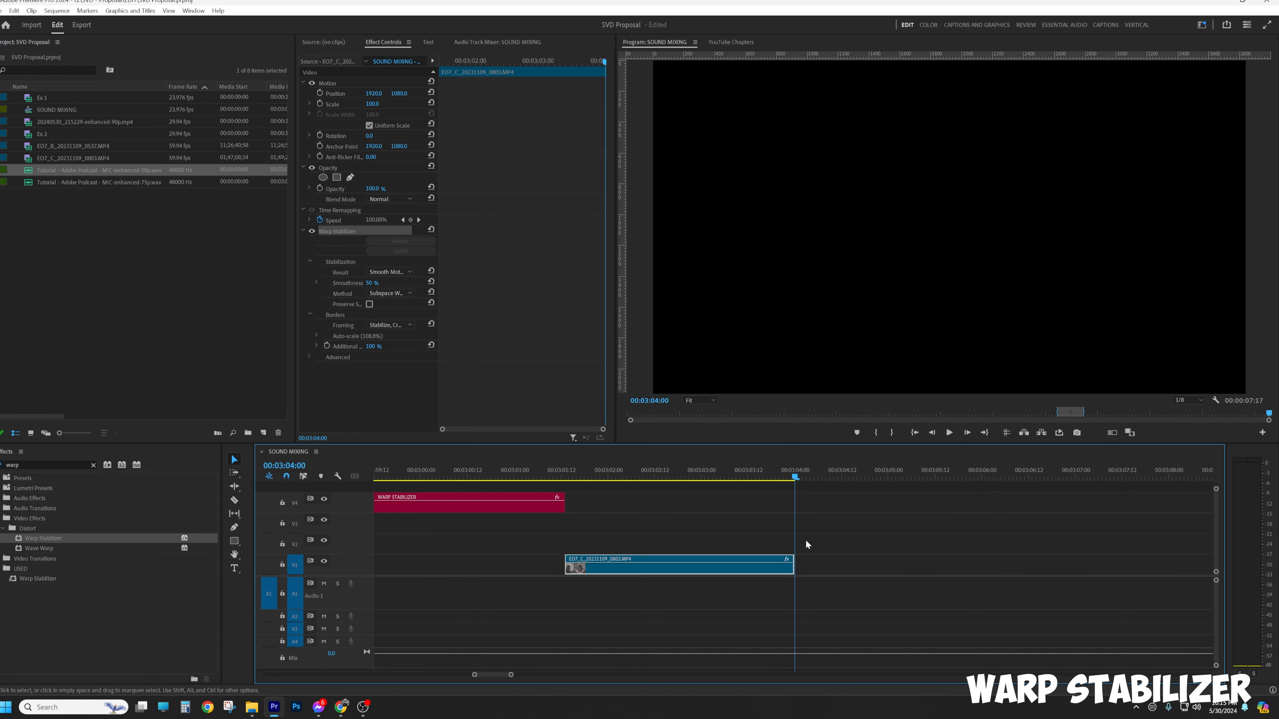
Replay the stabilized clip and its second half several times to inspect the image for warping and remaining movement.
{"action": "key", "text": "Up"}
{"action": "key", "text": "space"}
{"action": "key", "text": "space"}
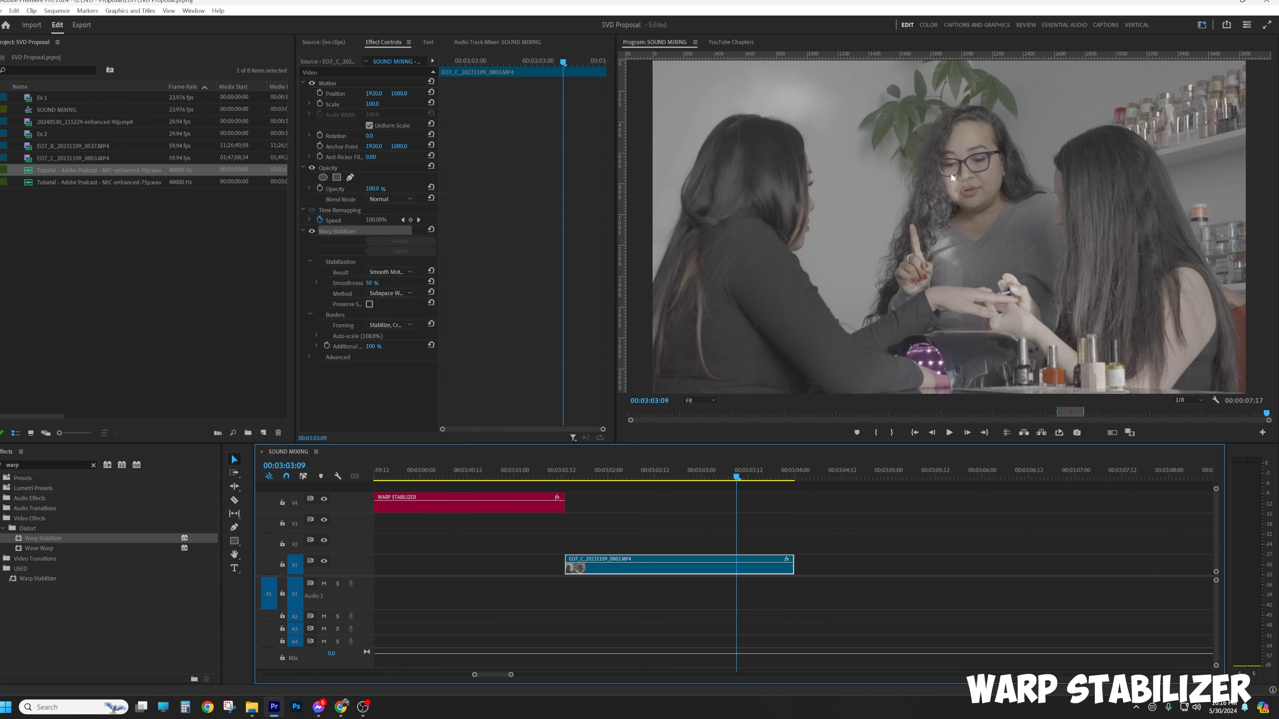
{"action": "key", "text": "space"}
{"action": "left_click", "coordinate": [697, 476]}
{"action": "key", "text": "space"}
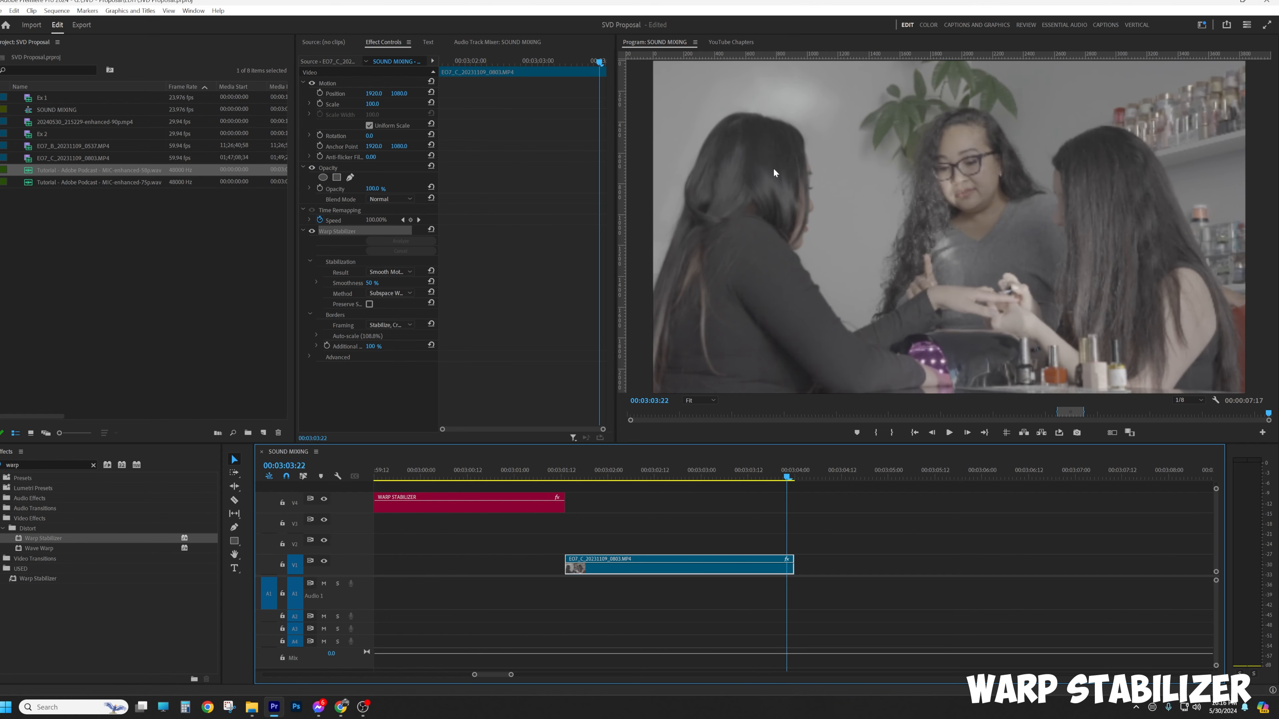
{"action": "left_click", "coordinate": [710, 476]}
{"action": "key", "text": "space"}
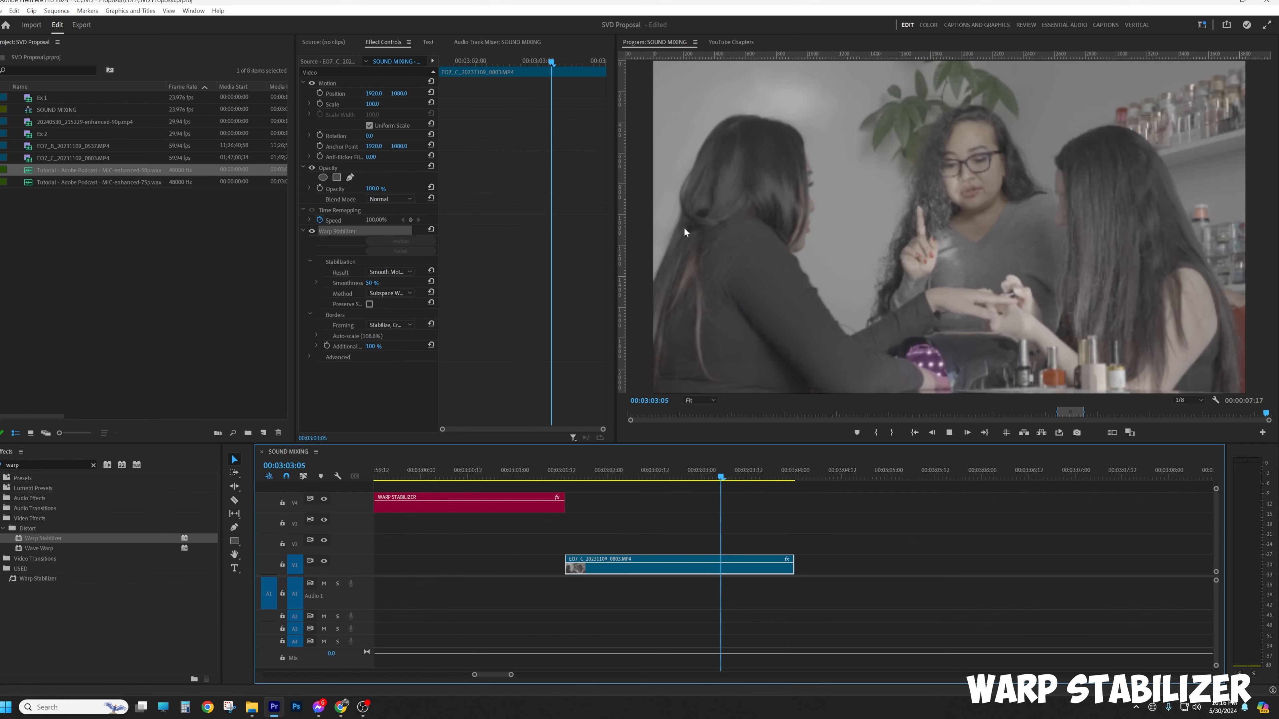
{"action": "left_click", "coordinate": [675, 467]}
{"action": "key", "text": "space"}
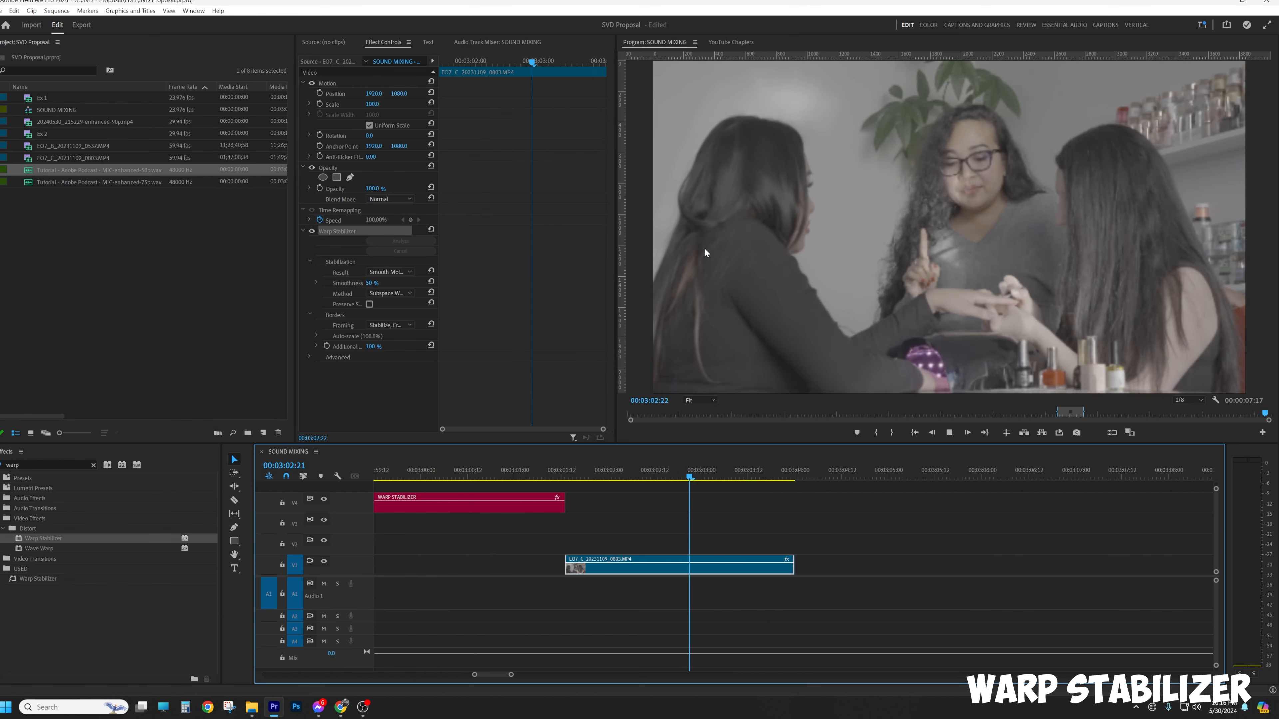
{"action": "key", "text": "space"}
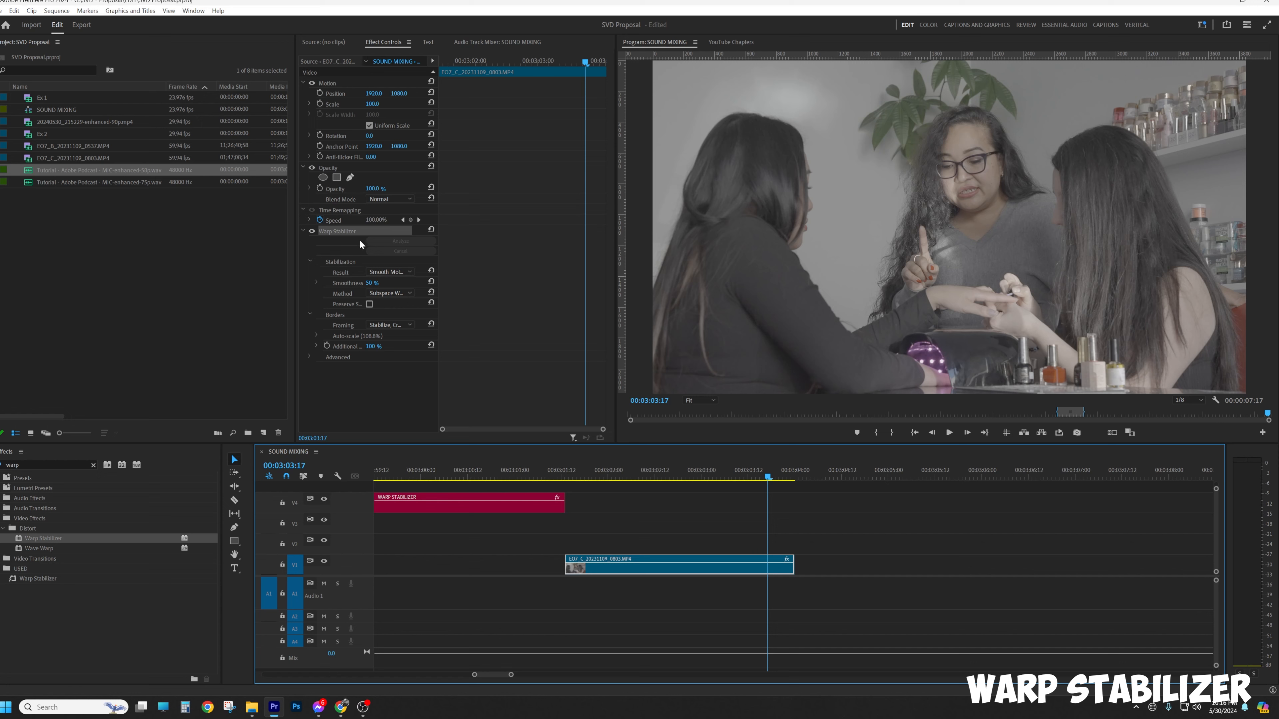
Set the Warp Stabilizer Result to No Motion and play the clip from near its start.
{"action": "left_click", "coordinate": [396, 273]}
{"action": "left_click", "coordinate": [399, 273]}
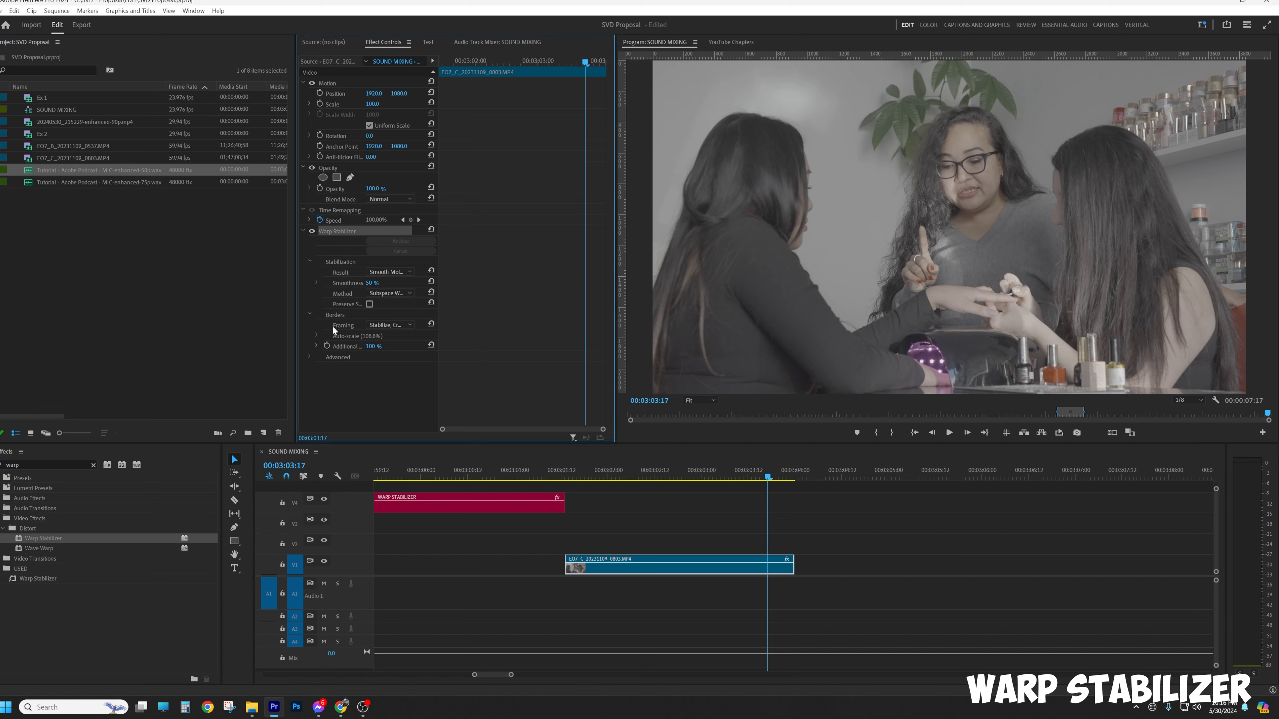
{"action": "left_click_drag", "start_coordinate": [369, 347], "coordinate": [375, 350]}
{"action": "left_click", "coordinate": [392, 272]}
{"action": "left_click", "coordinate": [396, 291]}
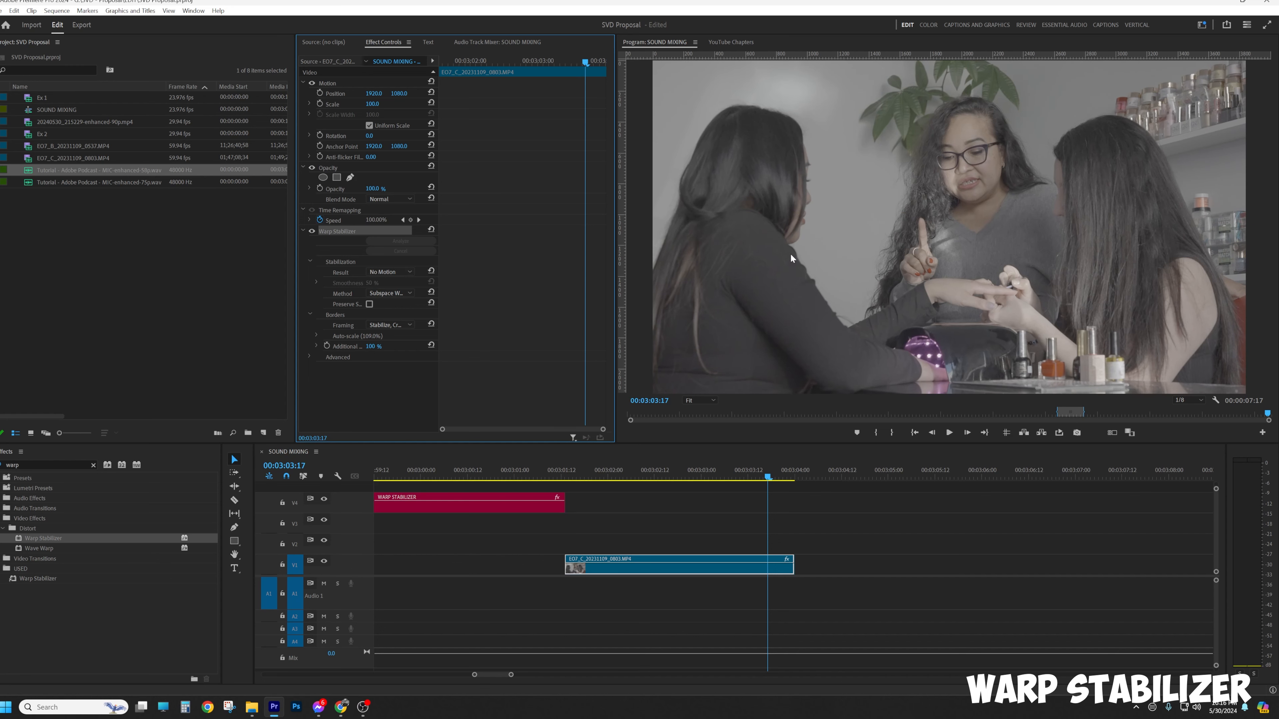
{"action": "left_click", "coordinate": [579, 466]}
{"action": "key", "text": "space"}
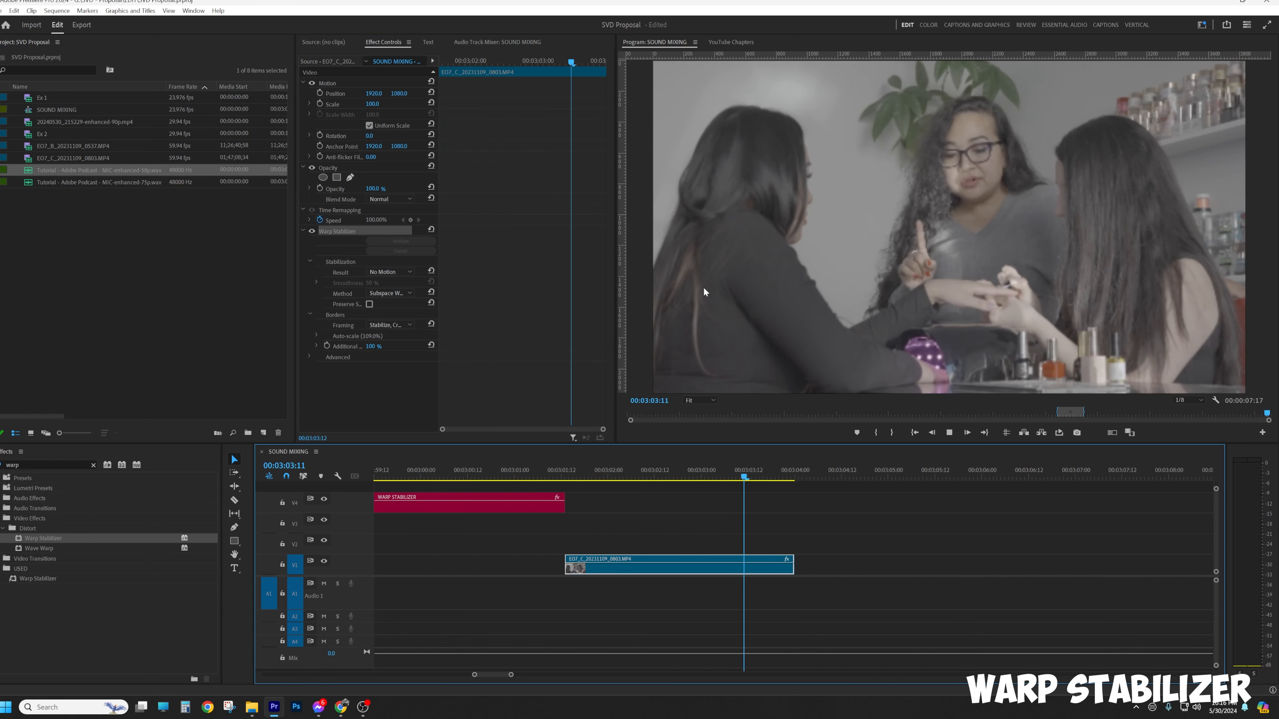
Return the Warp Stabilizer Result to Smooth Motion, set the Method to Perspective, and preview the clip.
{"action": "left_click", "coordinate": [388, 272]}
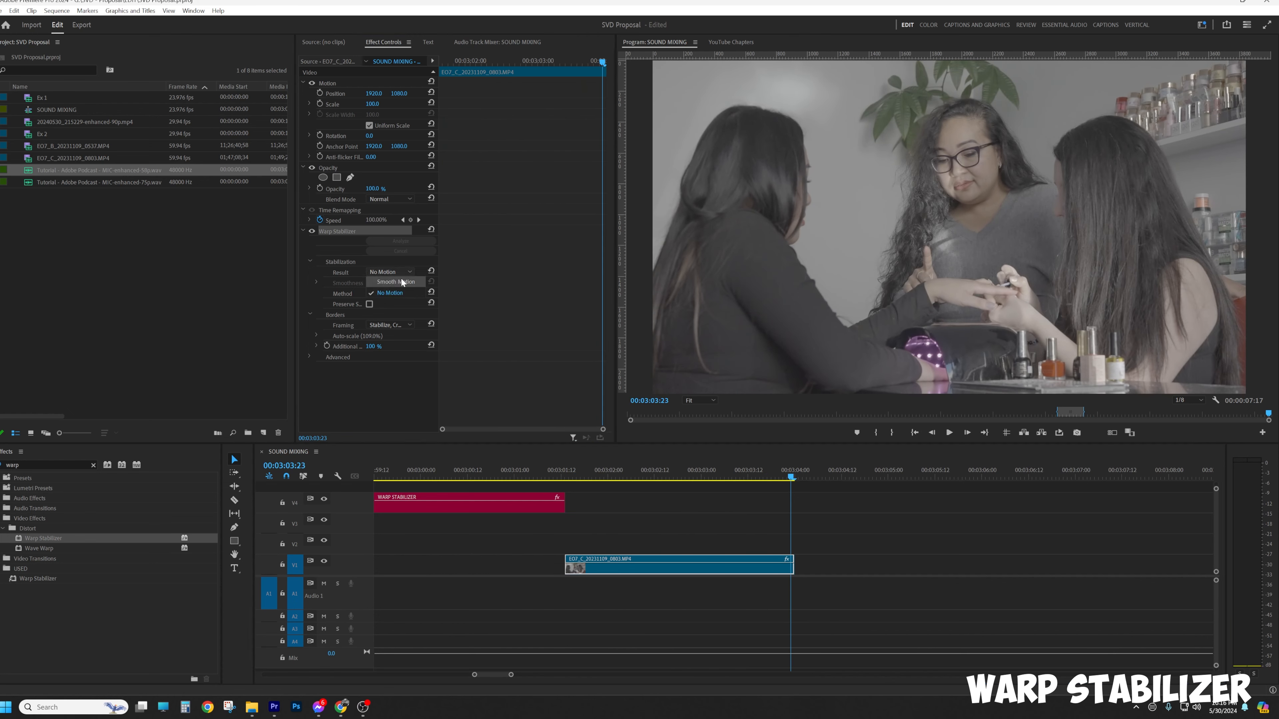
{"action": "left_click", "coordinate": [400, 282]}
{"action": "left_click", "coordinate": [398, 294]}
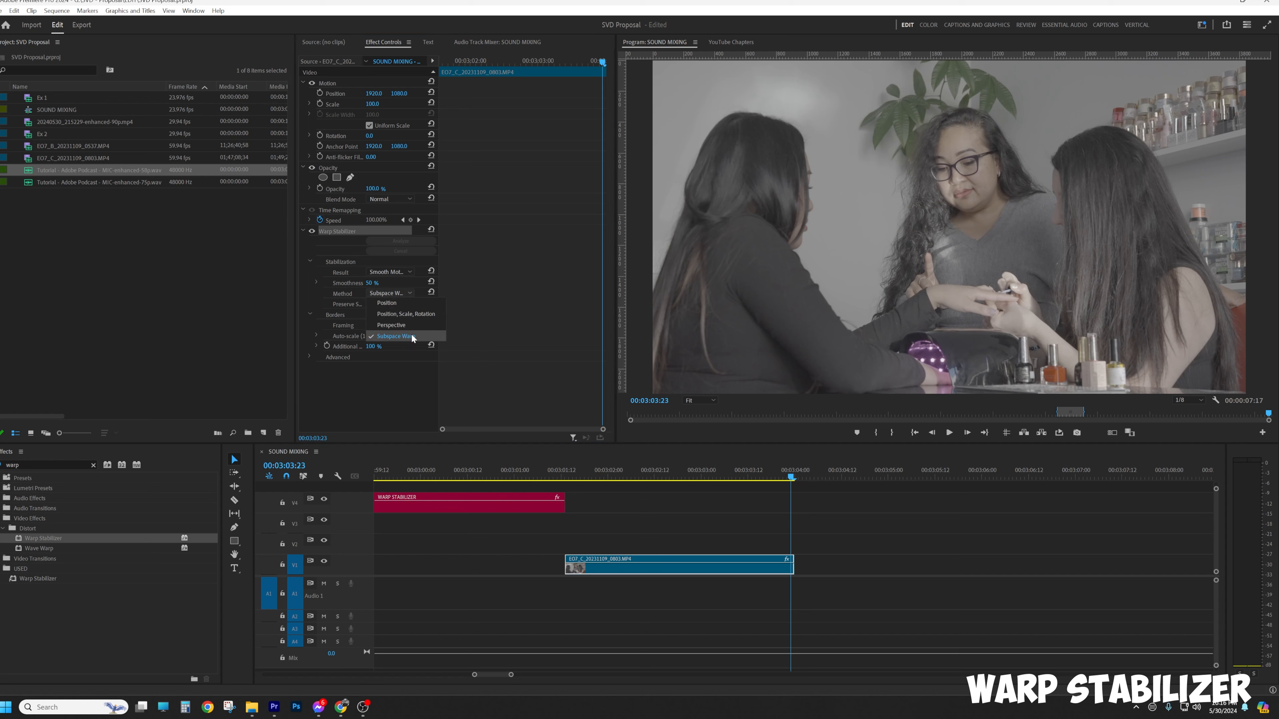
{"action": "left_click", "coordinate": [409, 327]}
{"action": "left_click", "coordinate": [567, 476]}
{"action": "key", "text": "space"}
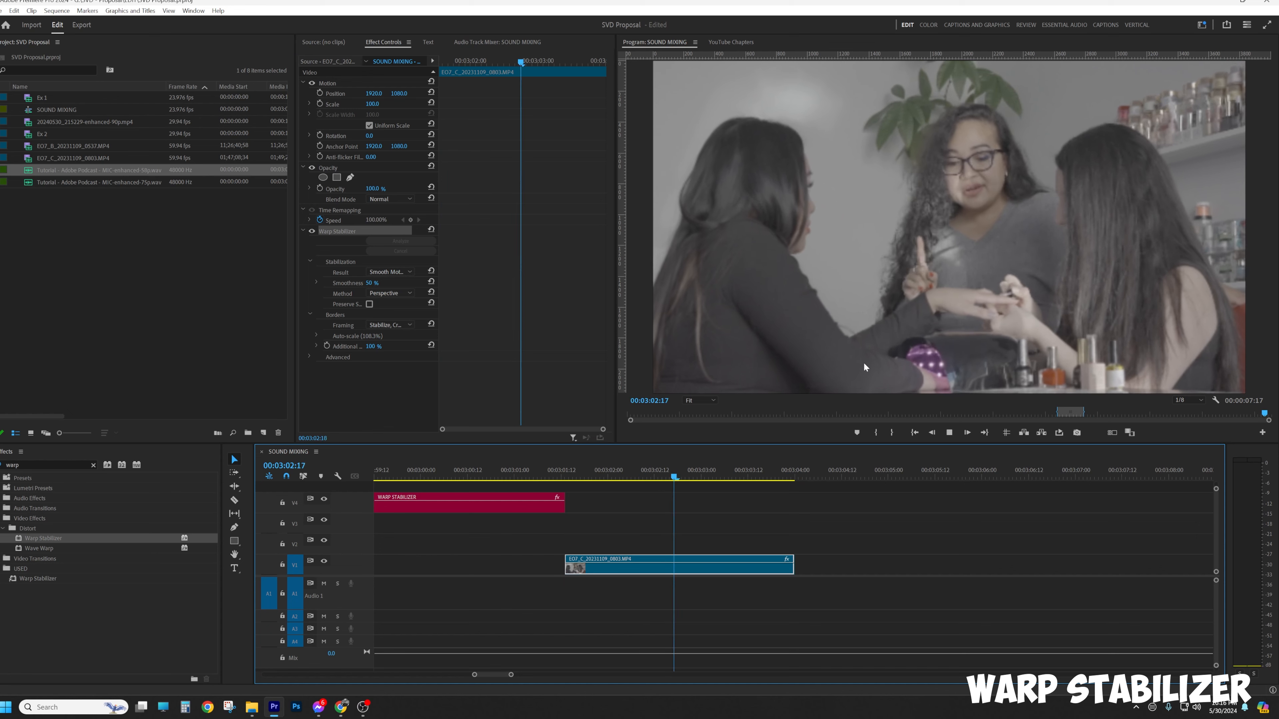
Set the Warp Stabilizer Method to Position, switch it to Position, Scale, Rotation, and preview the clip.
{"action": "key", "text": "space"}
{"action": "left_click", "coordinate": [398, 291]}
{"action": "left_click", "coordinate": [400, 302]}
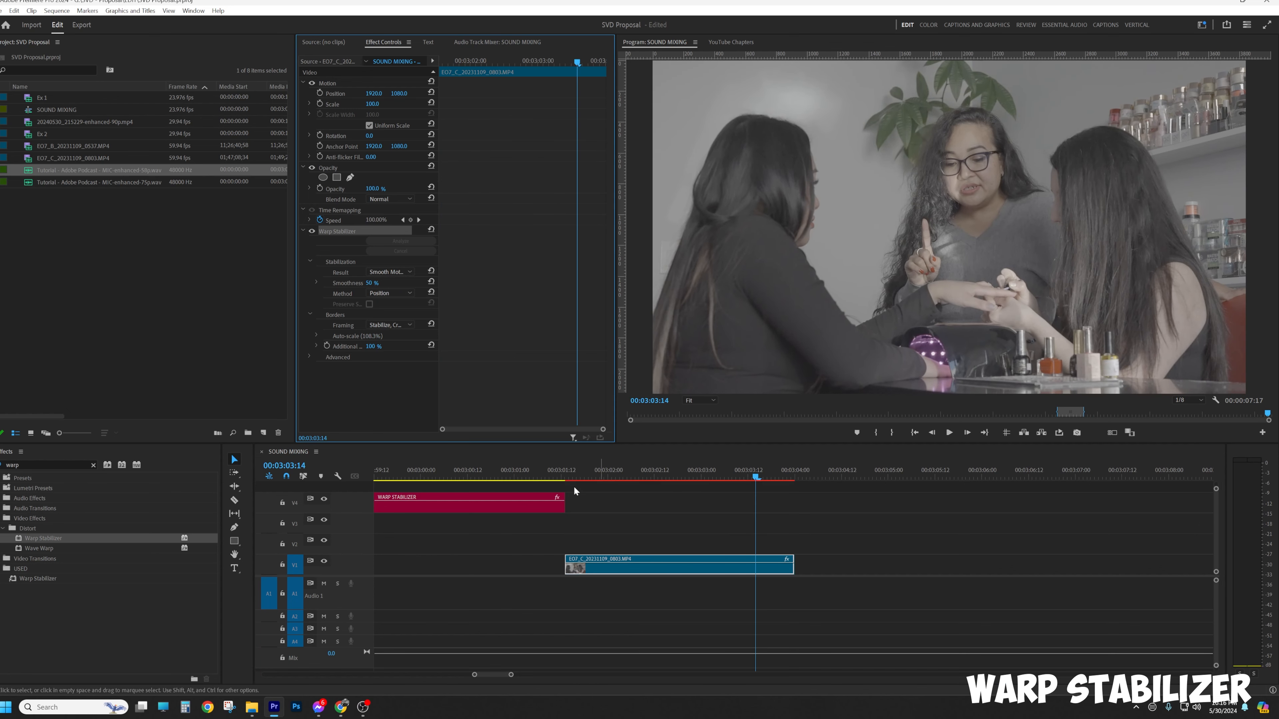
{"action": "left_click", "coordinate": [574, 486]}
{"action": "key", "text": "space"}
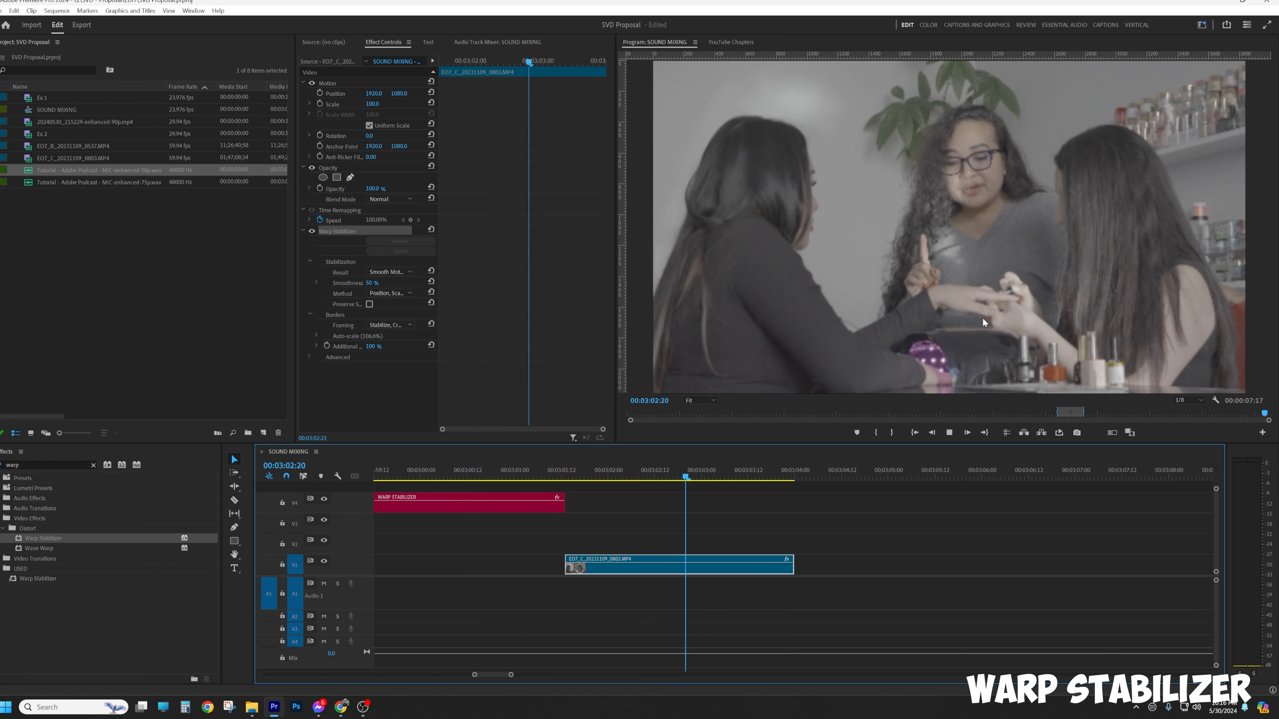
Keep the Warp Stabilizer Result at Smooth Motion, set the Method to Subspace Warp, and preview the clip.
{"action": "left_click", "coordinate": [389, 272]}
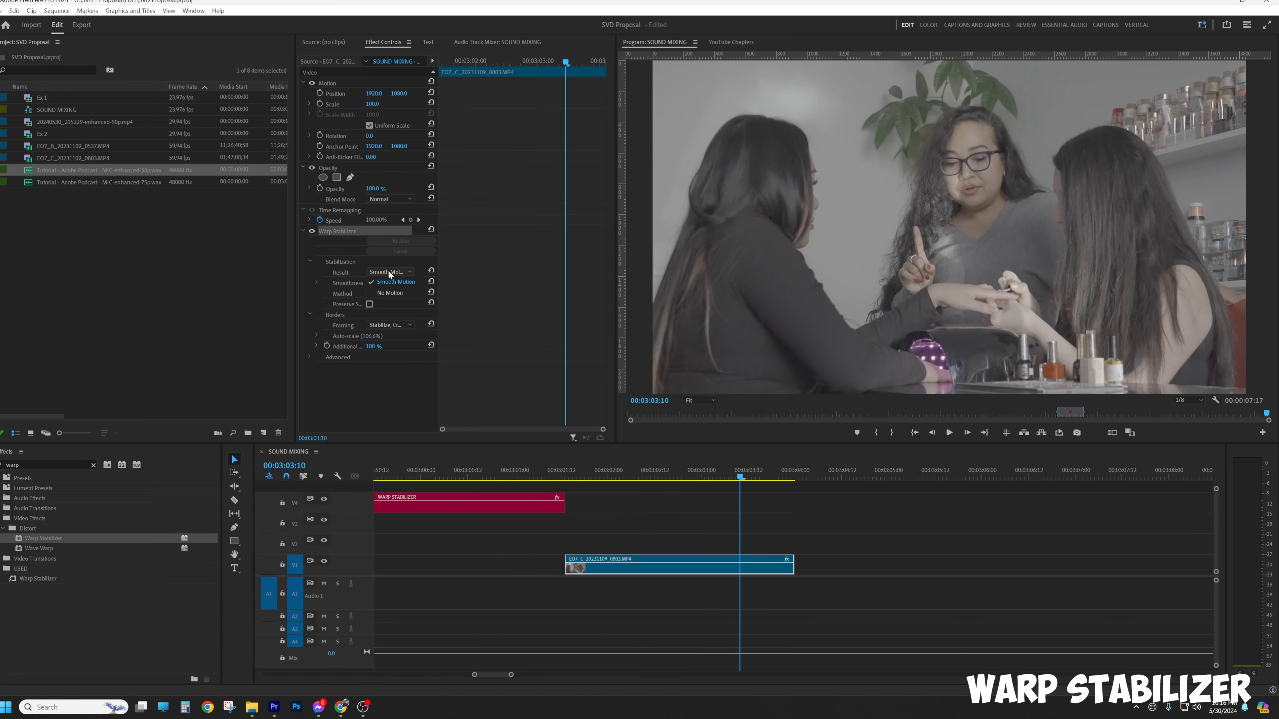
{"action": "left_click", "coordinate": [395, 300]}
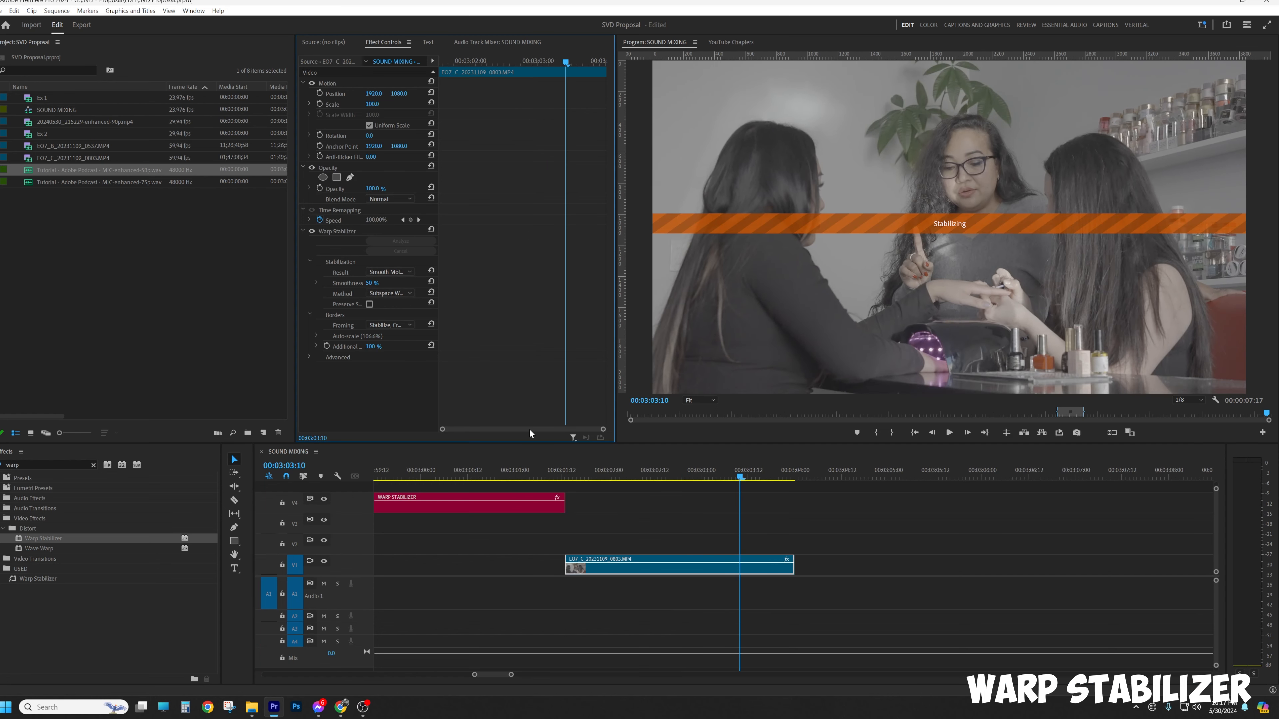
{"action": "left_click", "coordinate": [567, 473]}
{"action": "key", "text": "space"}
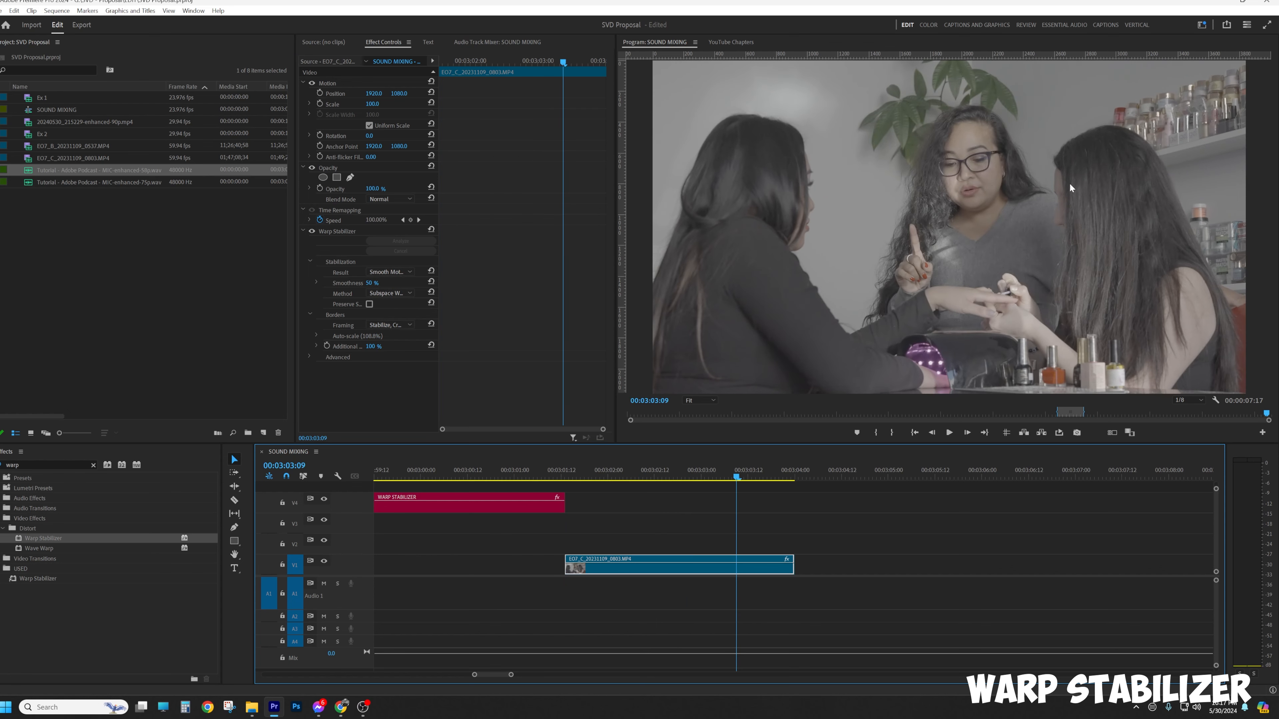
{"action": "key", "text": "space"}
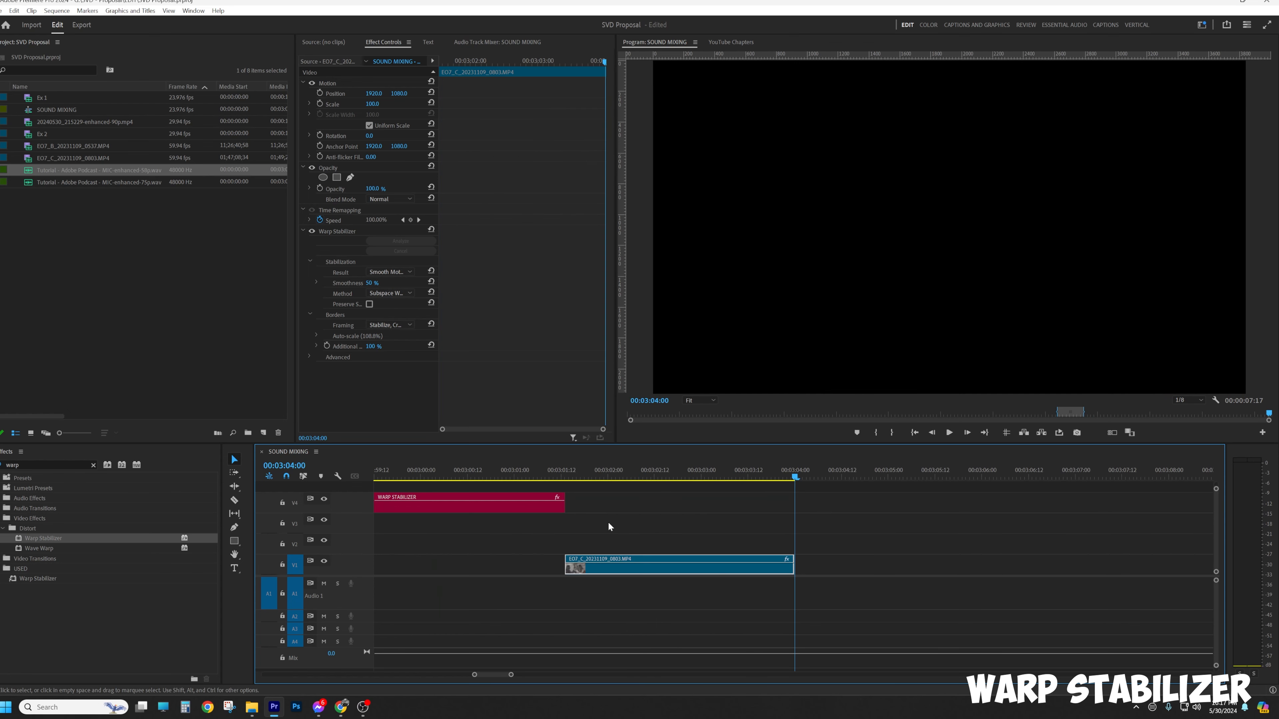
Scrub through the Subspace Warp result and replay the clip from its start to inspect the image for distortion.
{"action": "left_click", "coordinate": [597, 475]}
{"action": "left_click_drag", "start_coordinate": [598, 475], "coordinate": [729, 478]}
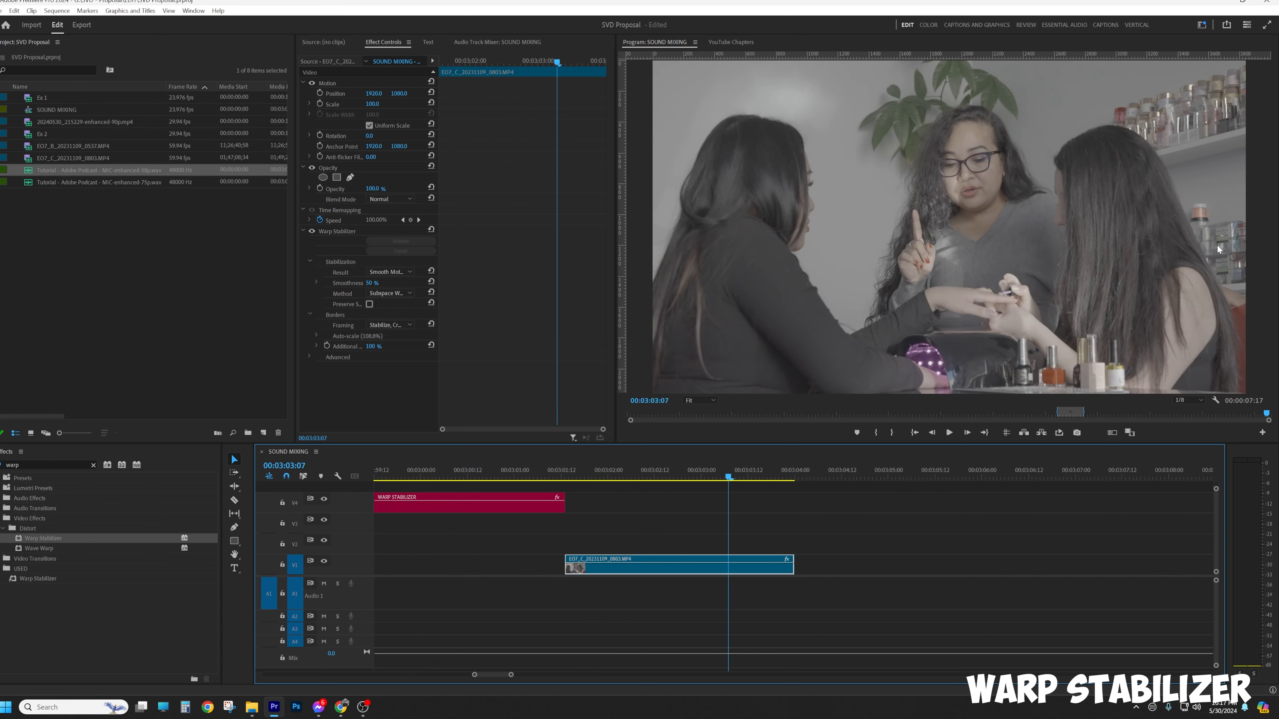
{"action": "left_click", "coordinate": [572, 471]}
{"action": "key", "text": "space"}
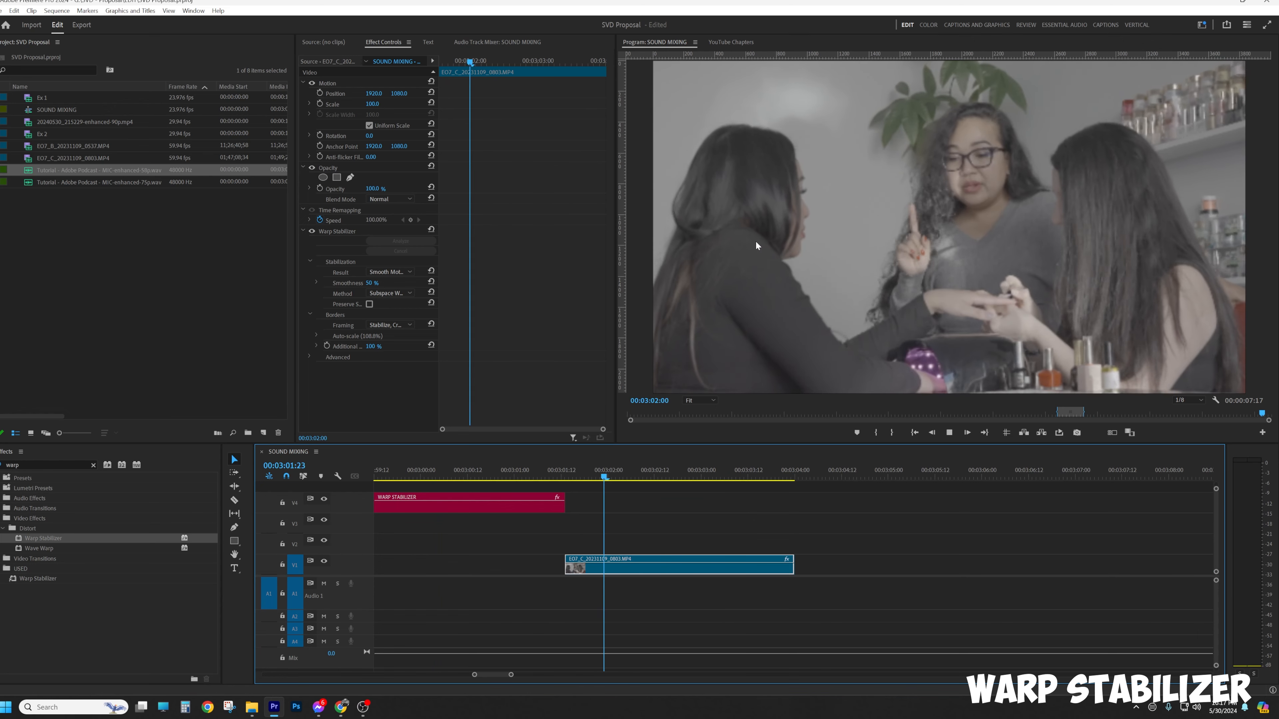
Split the stabilized clip at about 00:03:03:11 and delete the part after the cut.
{"action": "left_click", "coordinate": [745, 476]}
{"action": "key", "text": "ctrl+k"}
{"action": "left_click", "coordinate": [767, 569]}
{"action": "key", "text": "Delete"}
Analyze the shortened clip again with Warp Stabilizer, play it from its start, and scrub back through it.
{"action": "left_click_drag", "start_coordinate": [734, 476], "coordinate": [690, 475]}
{"action": "left_click", "coordinate": [705, 569]}
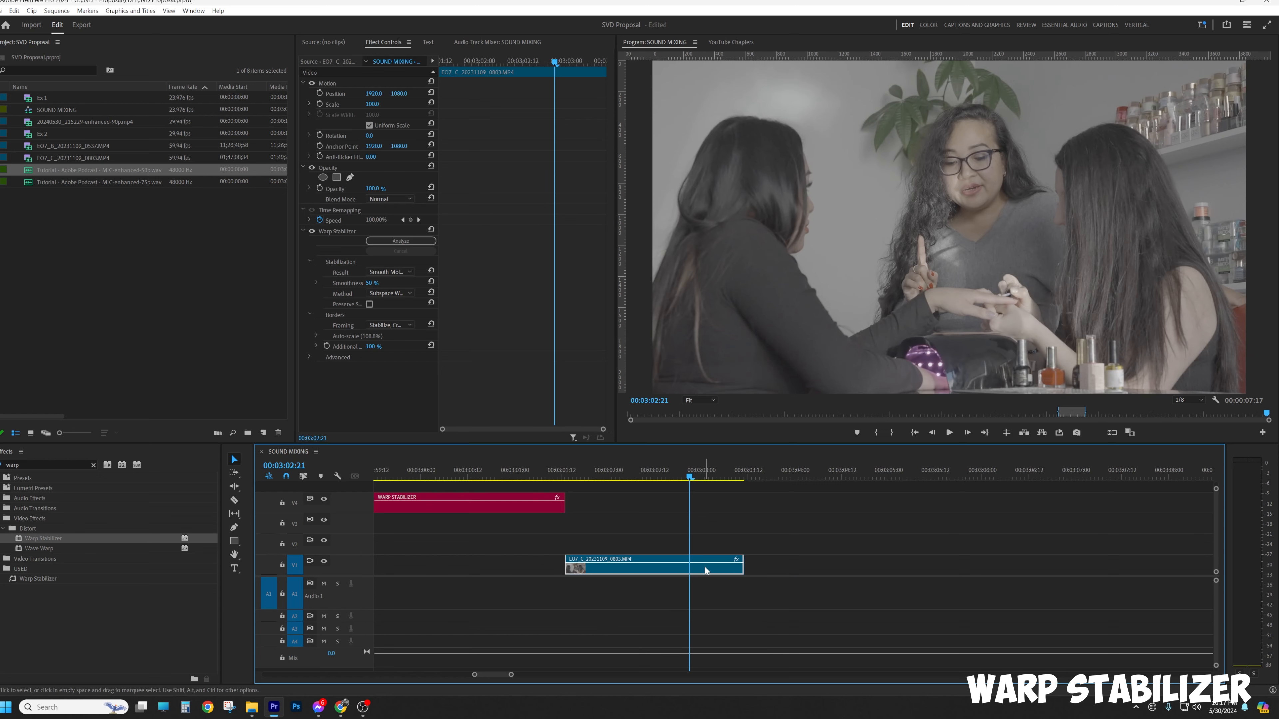
{"action": "left_click", "coordinate": [381, 242]}
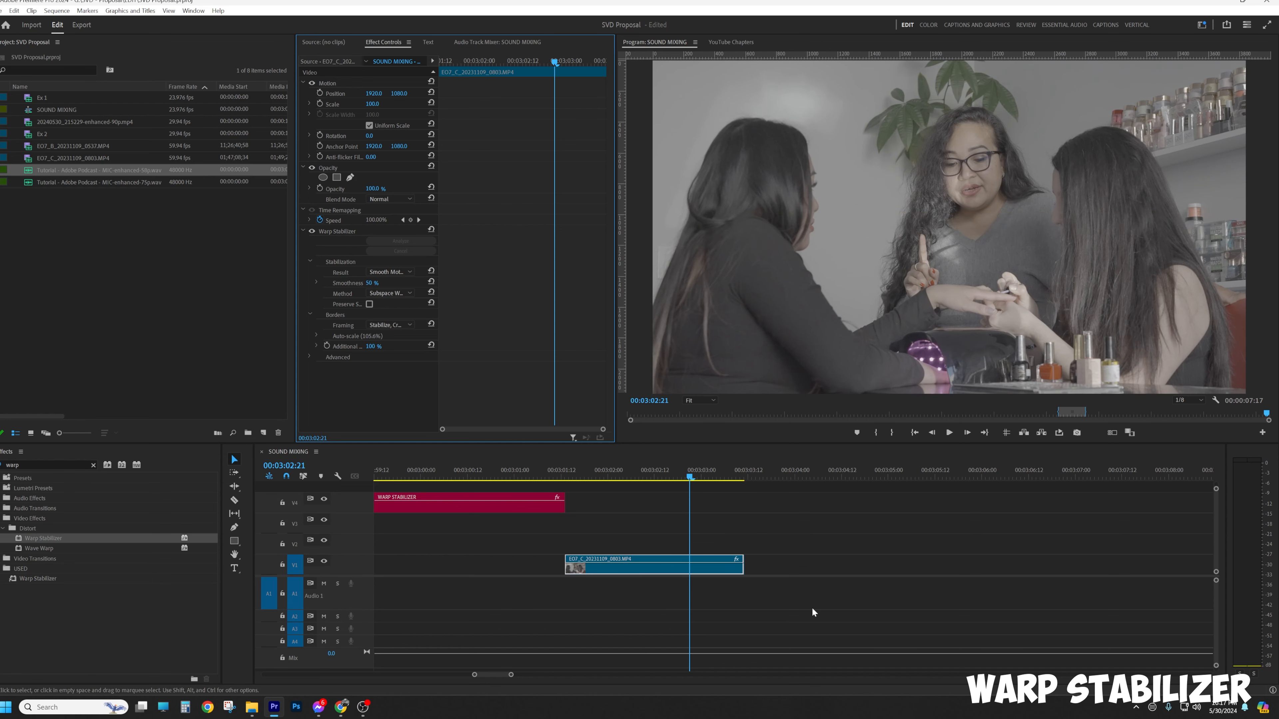
{"action": "left_click", "coordinate": [566, 476]}
{"action": "key", "text": "space"}
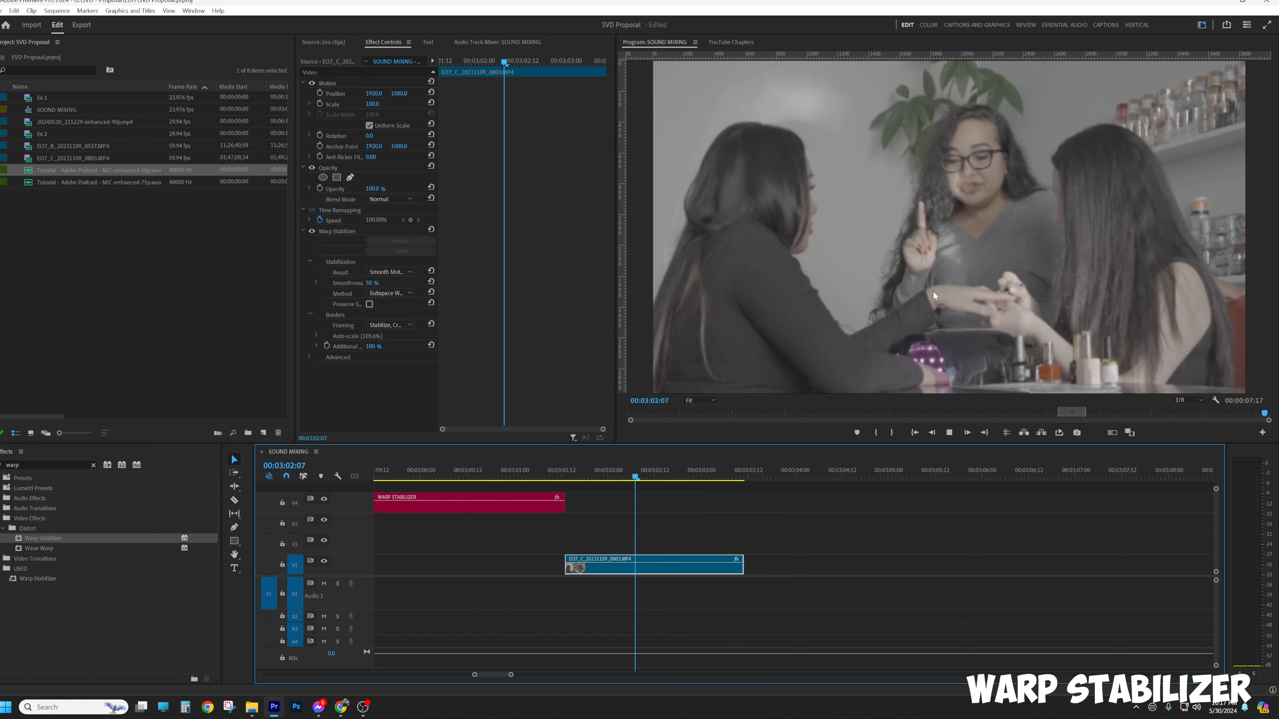
{"action": "left_click_drag", "start_coordinate": [703, 478], "coordinate": [623, 476]}
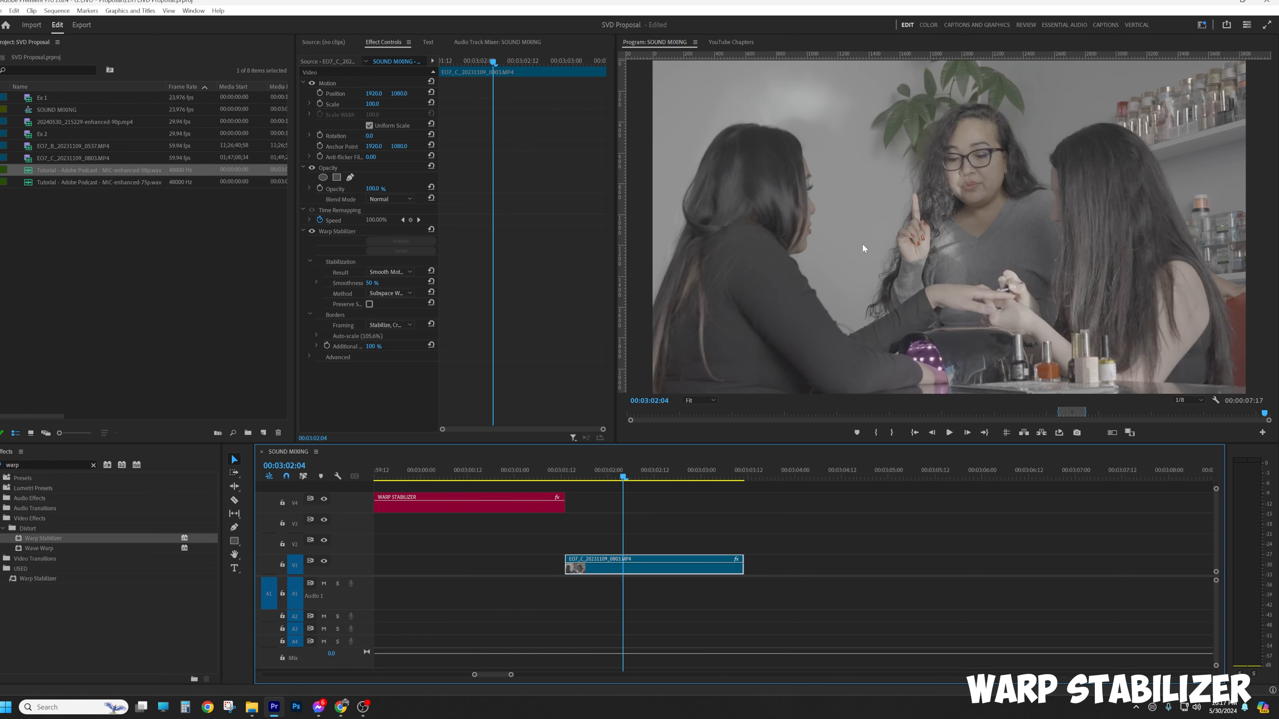
Extend the end of the clip to just past 00:03:06:12 and play its newly stabilized second half.
{"action": "left_click_drag", "start_coordinate": [743, 564], "coordinate": [1042, 562]}
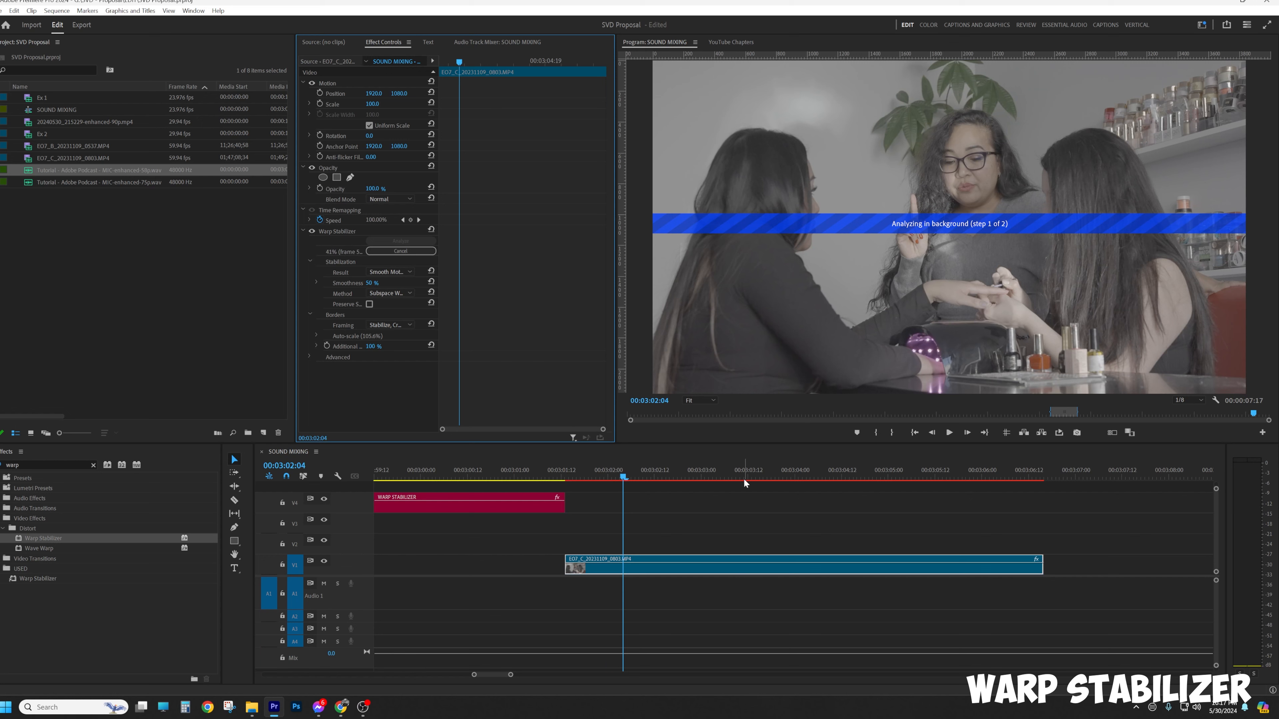
{"action": "left_click", "coordinate": [770, 479]}
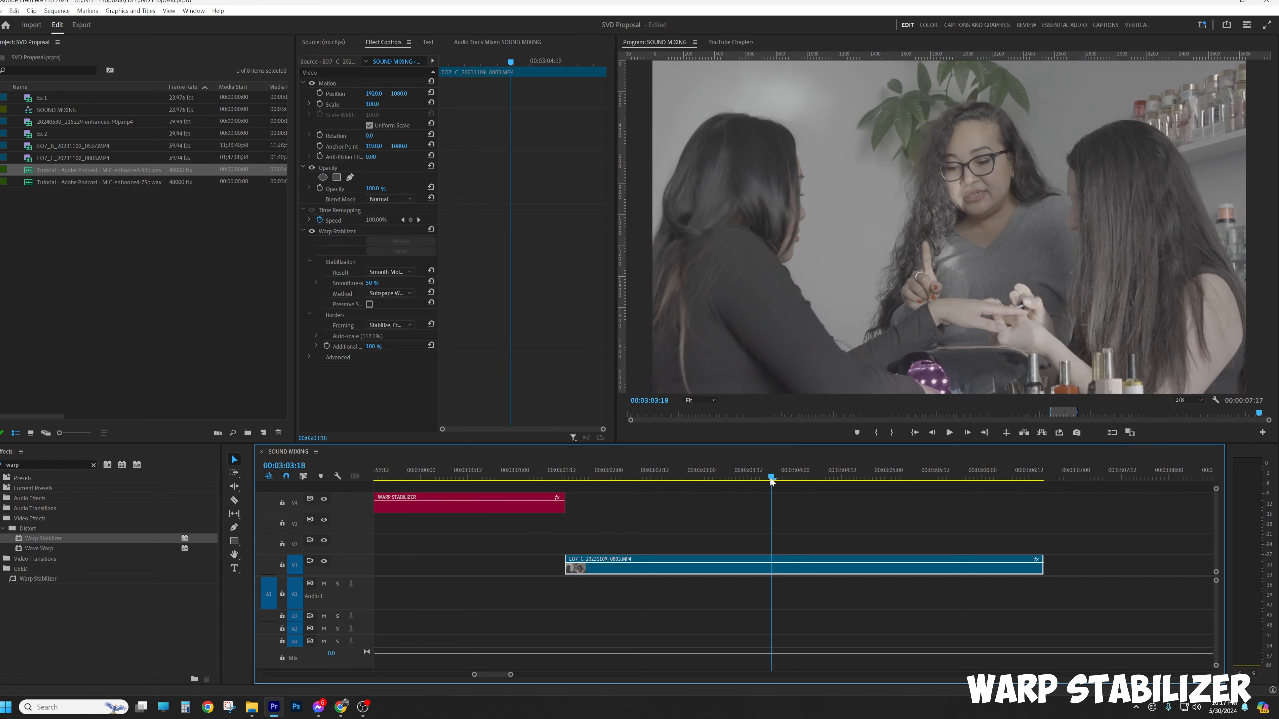
{"action": "key", "text": "space"}
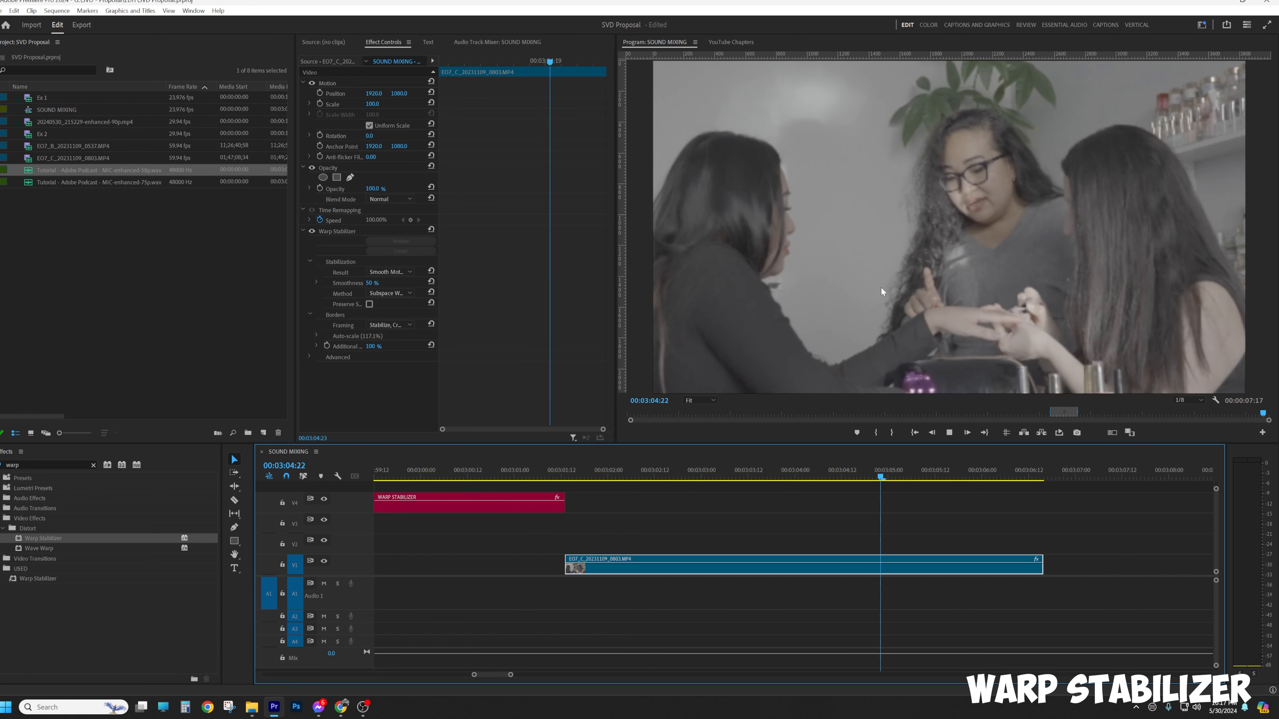
{"action": "left_click", "coordinate": [737, 478]}
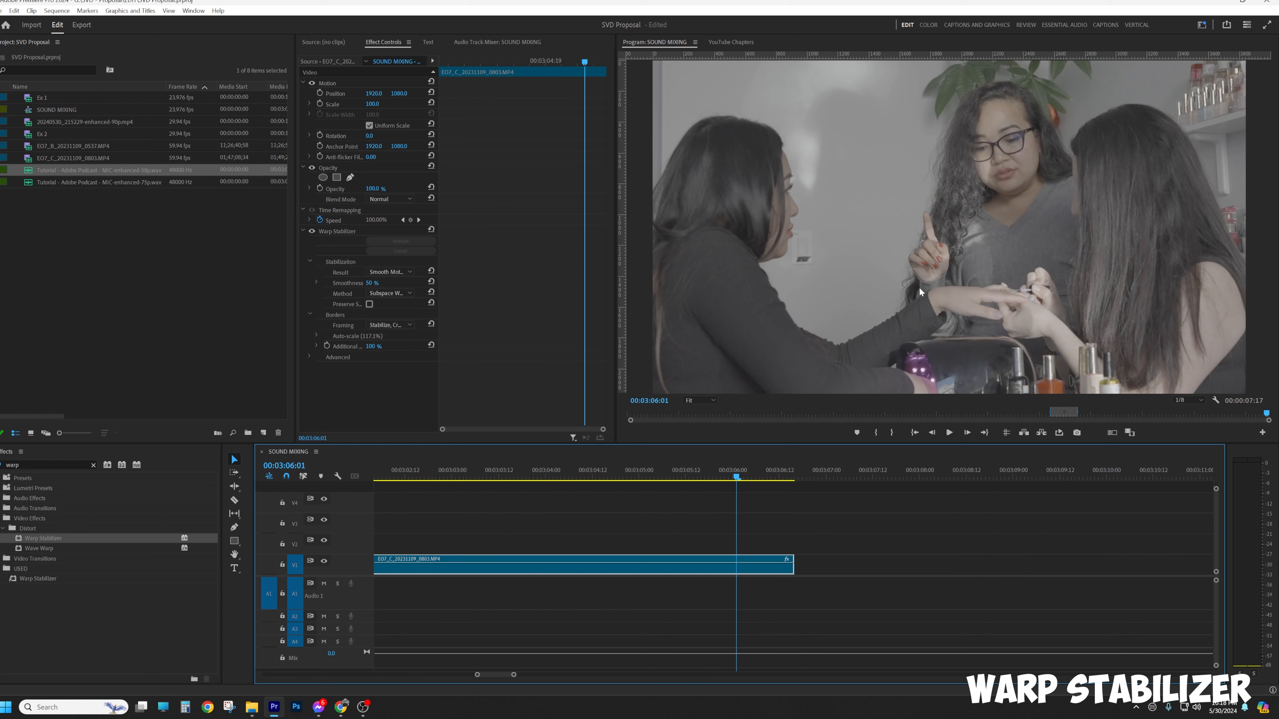
{"action": "left_click", "coordinate": [714, 479]}
Extend the end of the clip to about 00:03:20 and scrub to 00:03:15:16.
{"action": "key", "text": "minus"}
{"action": "key", "text": "minus"}
{"action": "left_click", "coordinate": [734, 477]}
{"action": "left_click_drag", "start_coordinate": [793, 565], "coordinate": [1120, 566]}
{"action": "left_click_drag", "start_coordinate": [797, 479], "coordinate": [1002, 487]}
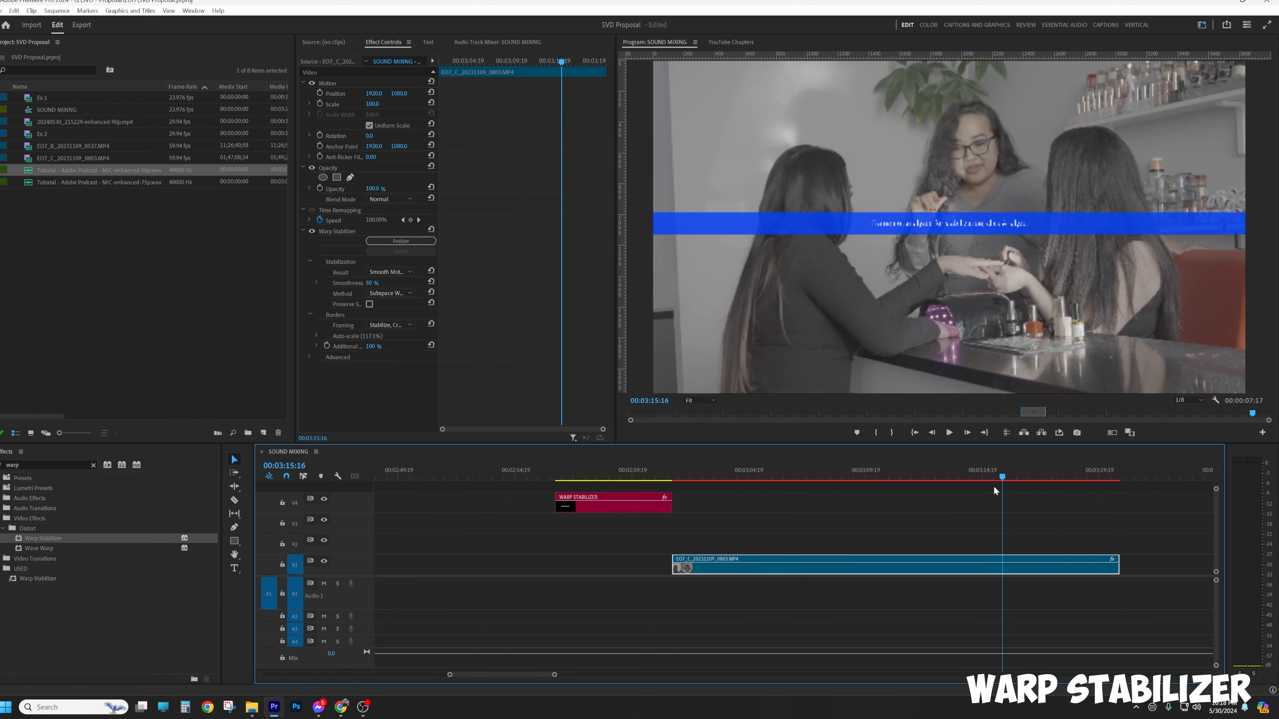
Split the clip at about 00:03:15 with the Razor tool and analyze the second segment with Warp Stabilizer.
{"action": "key", "text": "c"}
{"action": "left_click", "coordinate": [990, 567]}
{"action": "key", "text": "v"}
{"action": "left_click", "coordinate": [1030, 570]}
{"action": "left_click", "coordinate": [412, 243]}
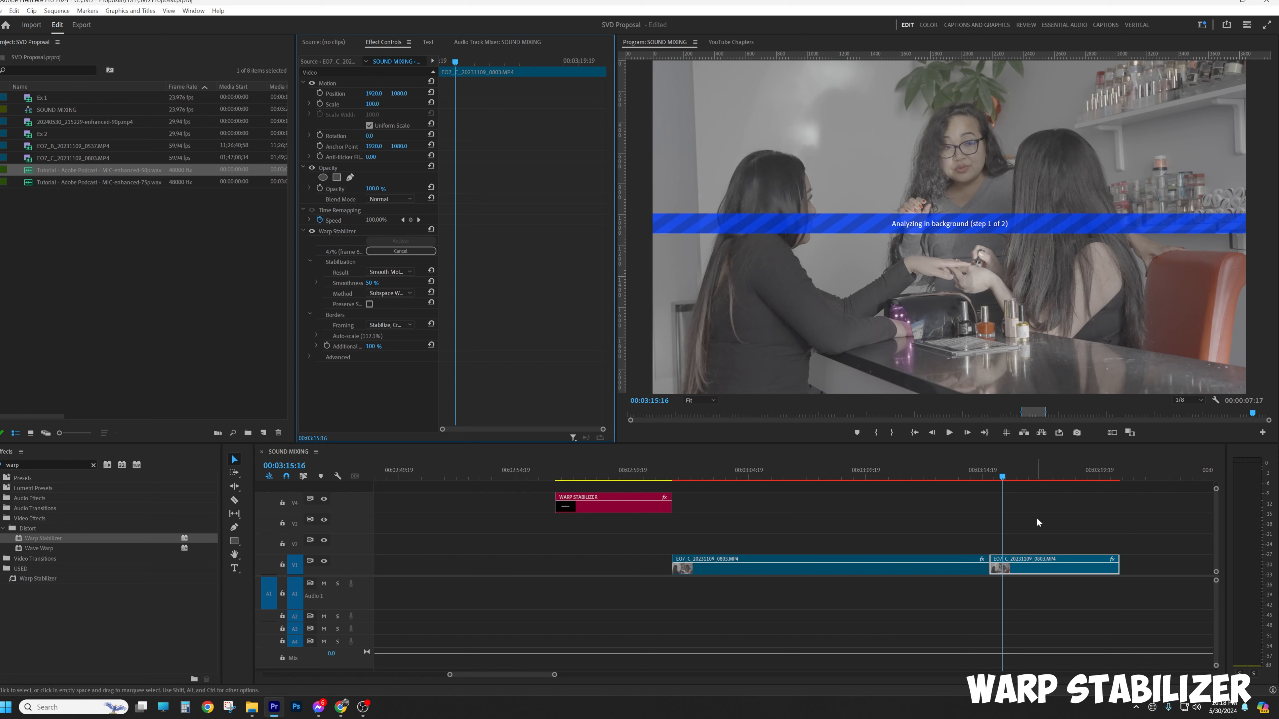
Play the second segment, then replay it from its start to check how well it is stabilized.
{"action": "key", "text": "space"}
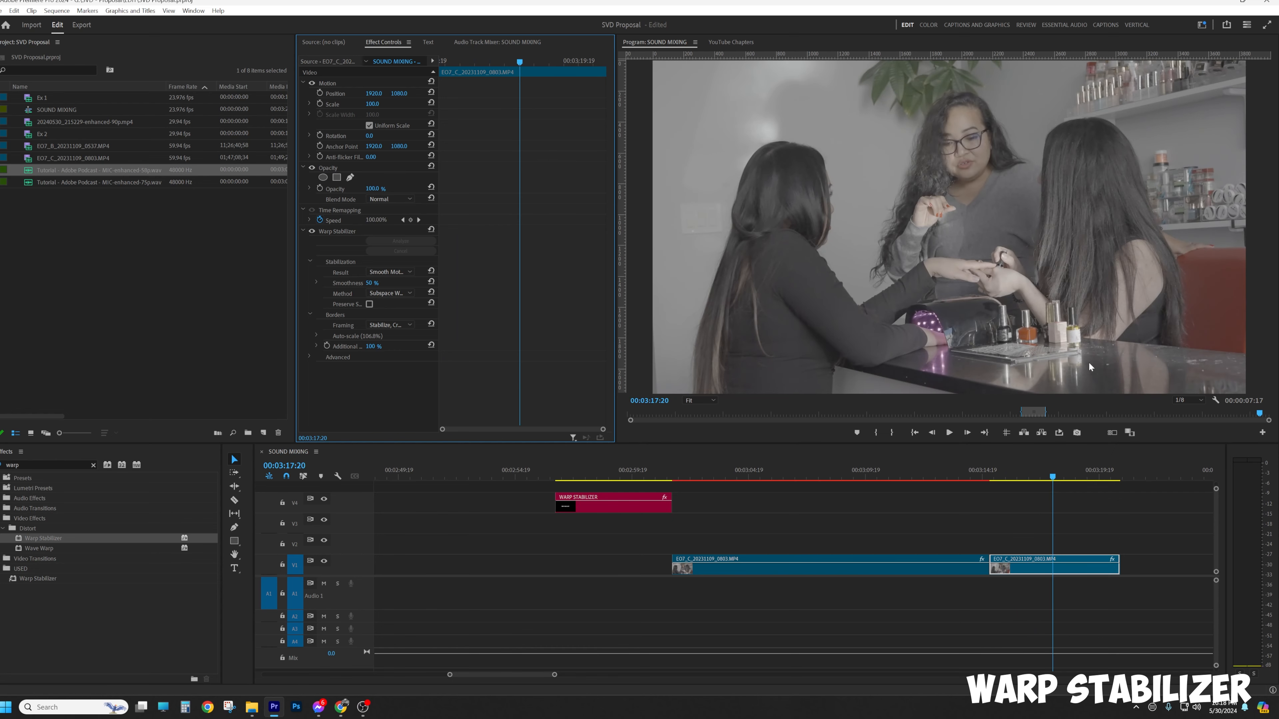
{"action": "left_click", "coordinate": [997, 472]}
{"action": "key", "text": "space"}
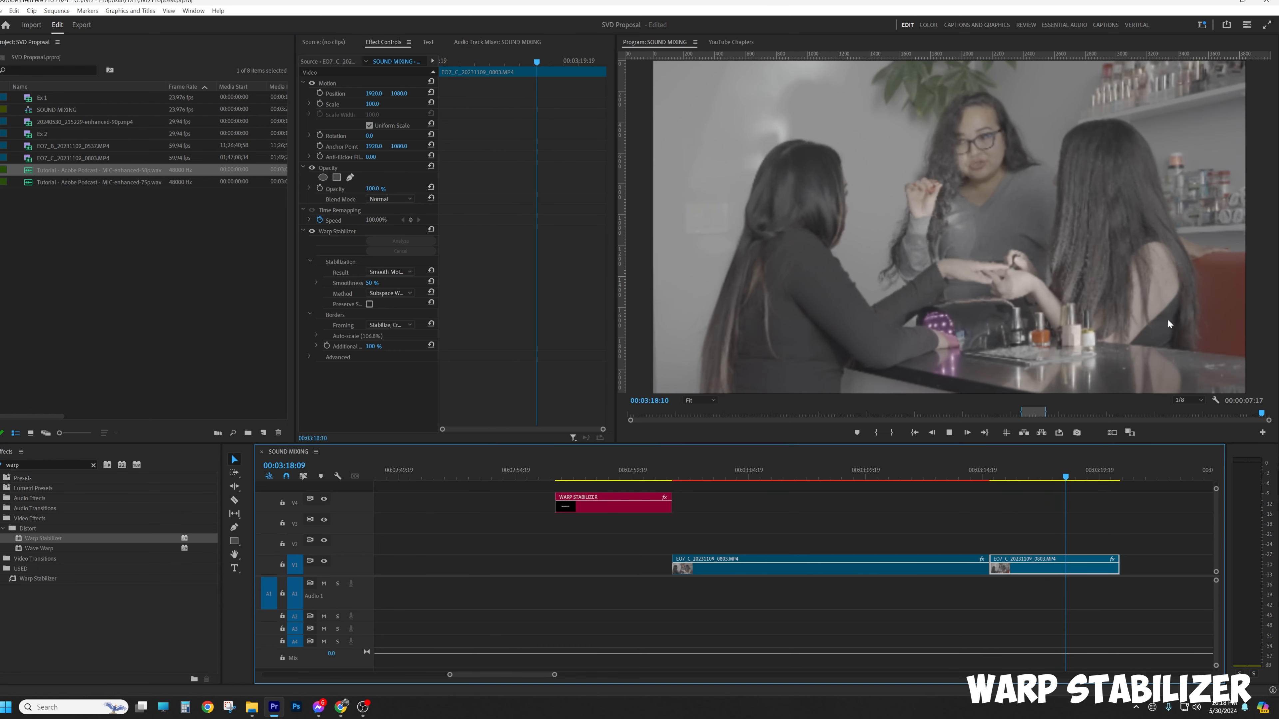
{"action": "key", "text": "space"}
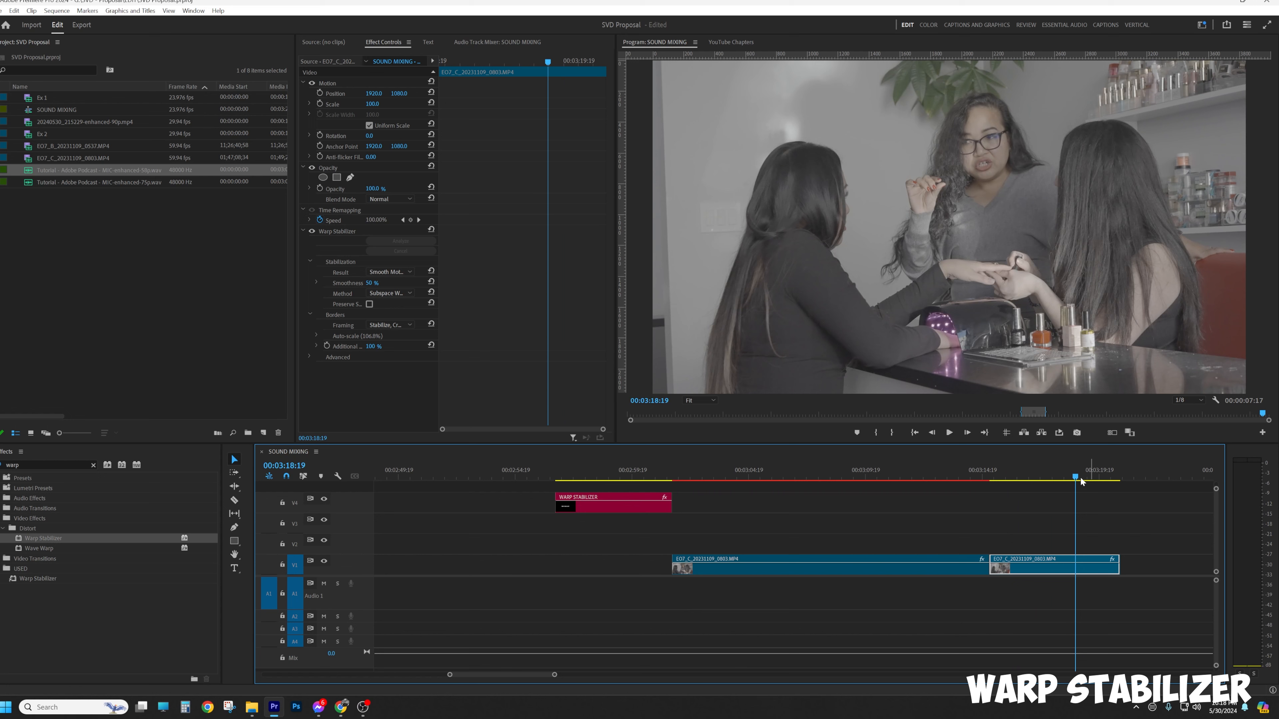